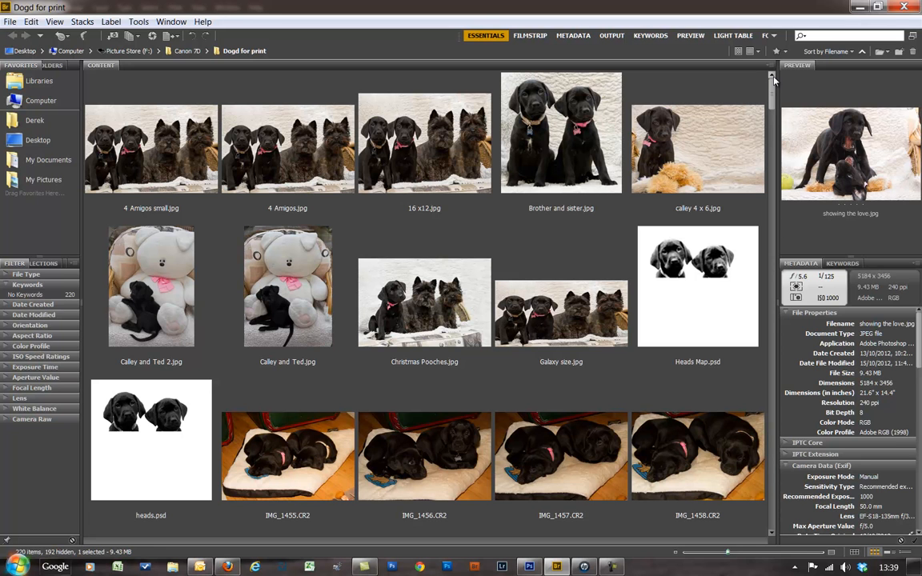
- Dismiss the high CPU usage alert and return to the standard browsing workspace
left_click_drag(773, 100, 718, 111)
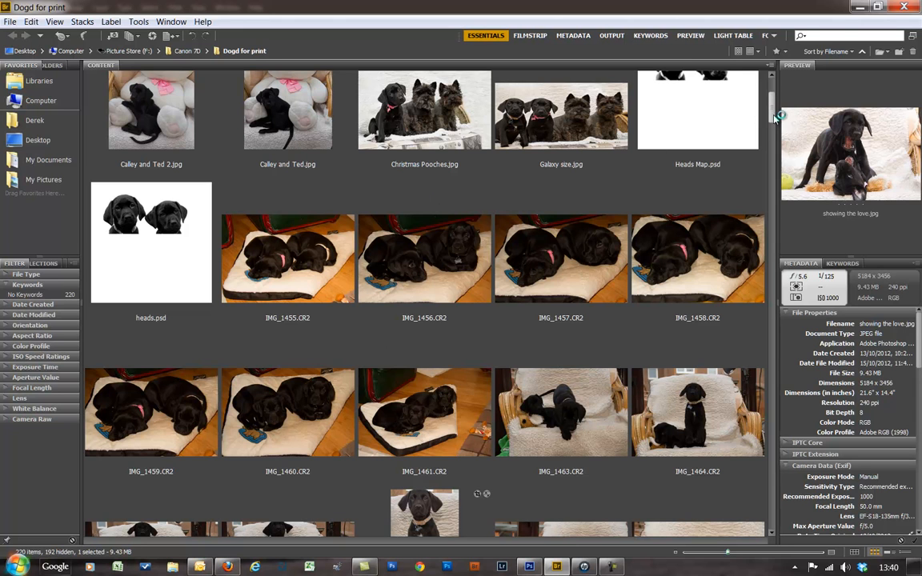
left_click_drag(773, 113, 768, 90)
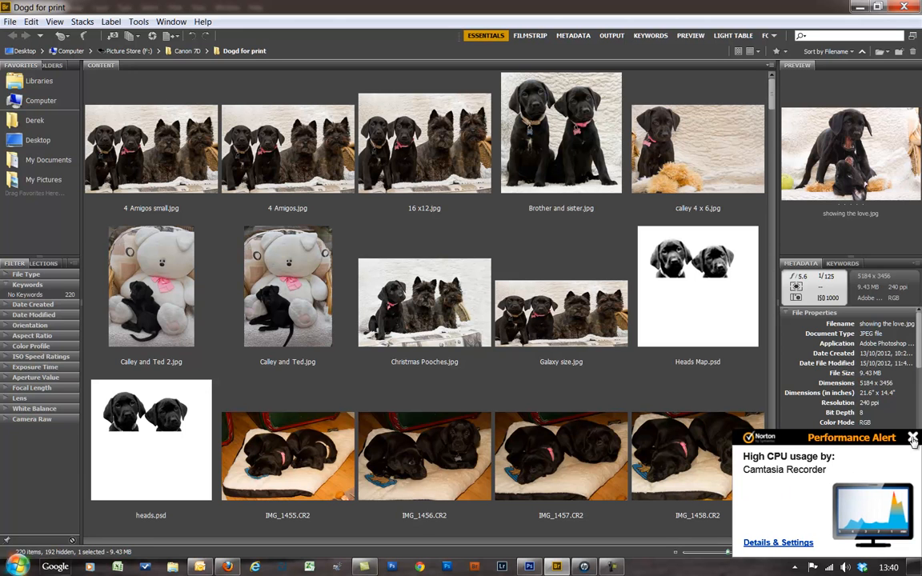
left_click(913, 439)
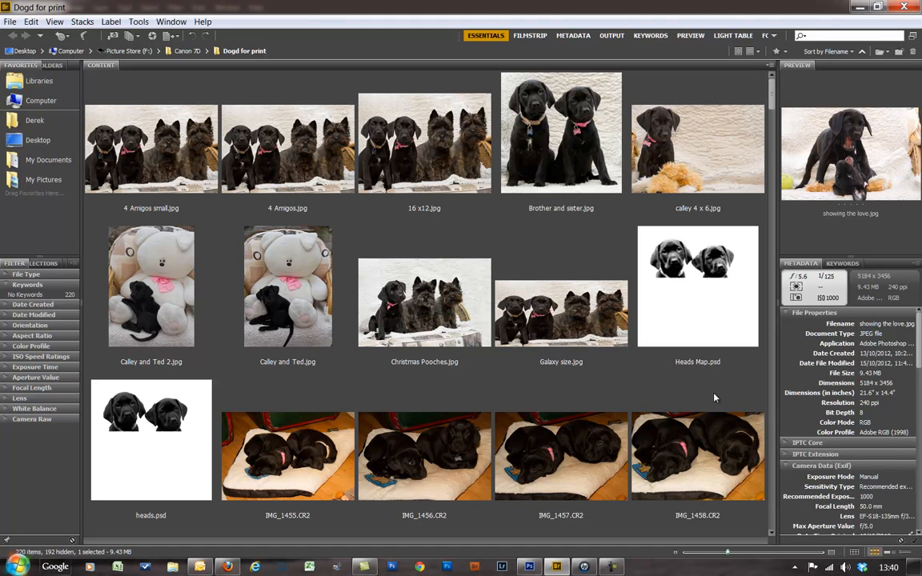
left_click(486, 36)
- Ctrl+select 4 Amigos small, calley 4 x 6, Brother and sister and Mylo portrait 2
left_click(163, 145, "ctrl")
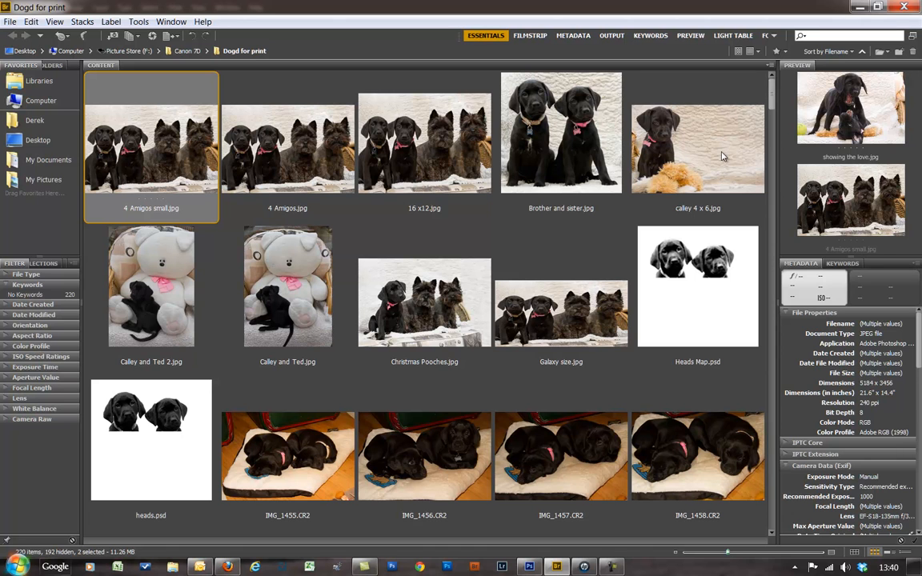
left_click(641, 141, "ctrl")
left_click(542, 165, "ctrl")
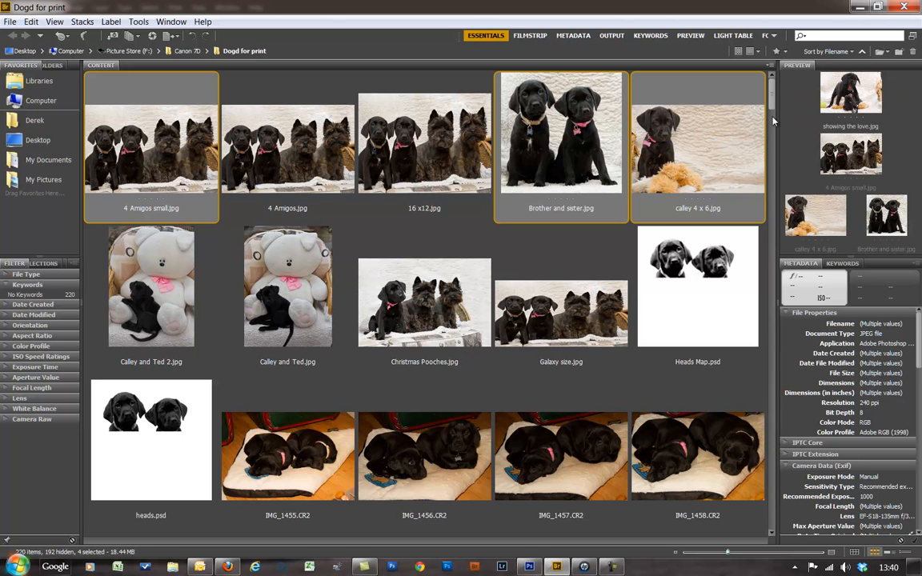
scroll(773, 110, "down", 1)
left_click_drag(773, 110, 786, 519)
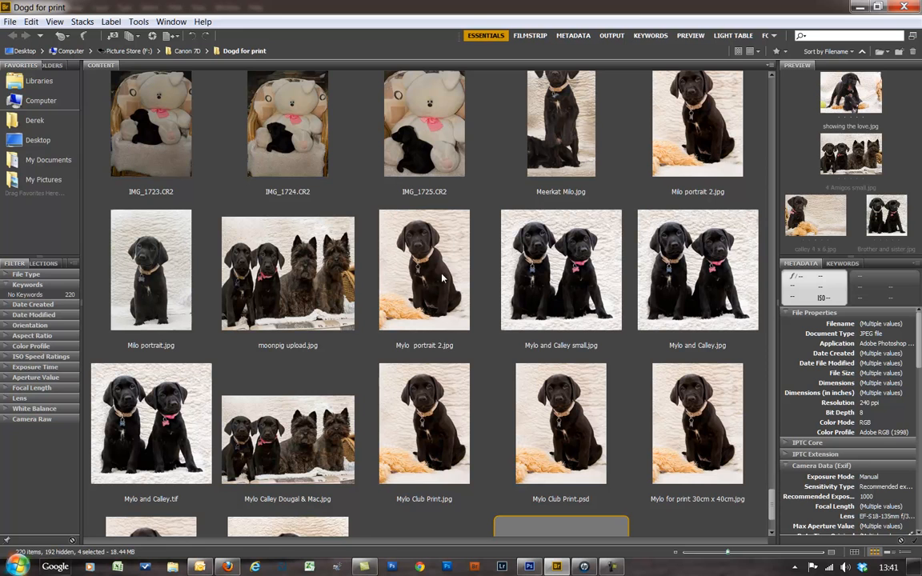
left_click(416, 285, "ctrl")
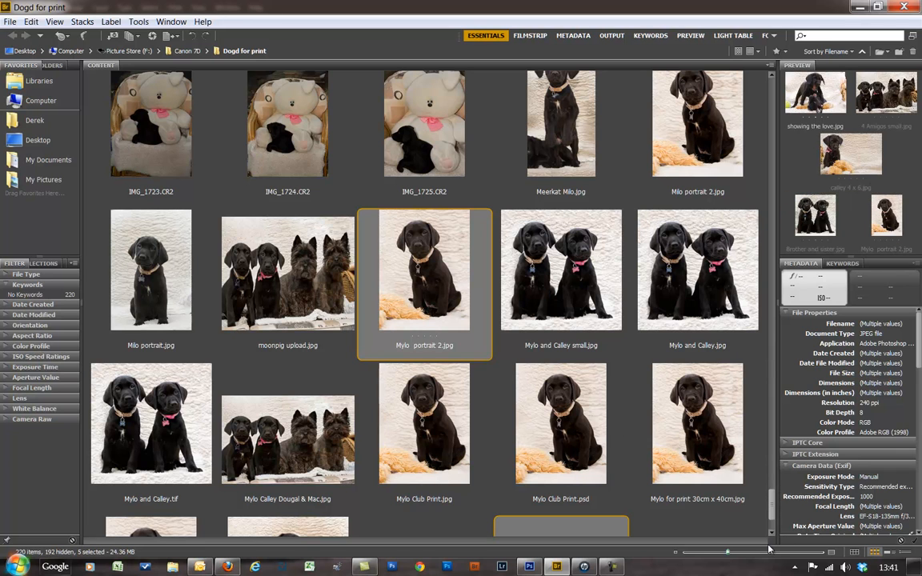
left_click_drag(773, 512, 772, 534)
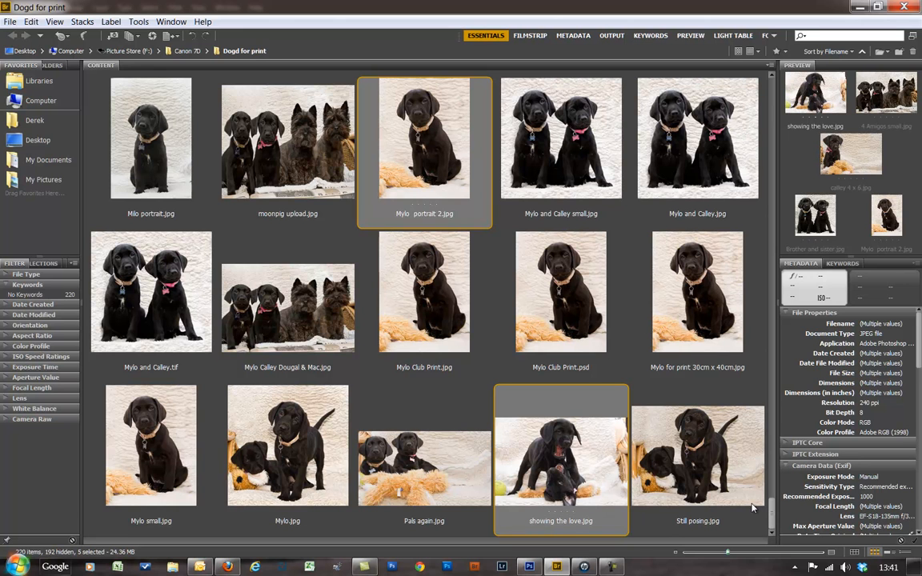
left_click_drag(772, 516, 785, 405)
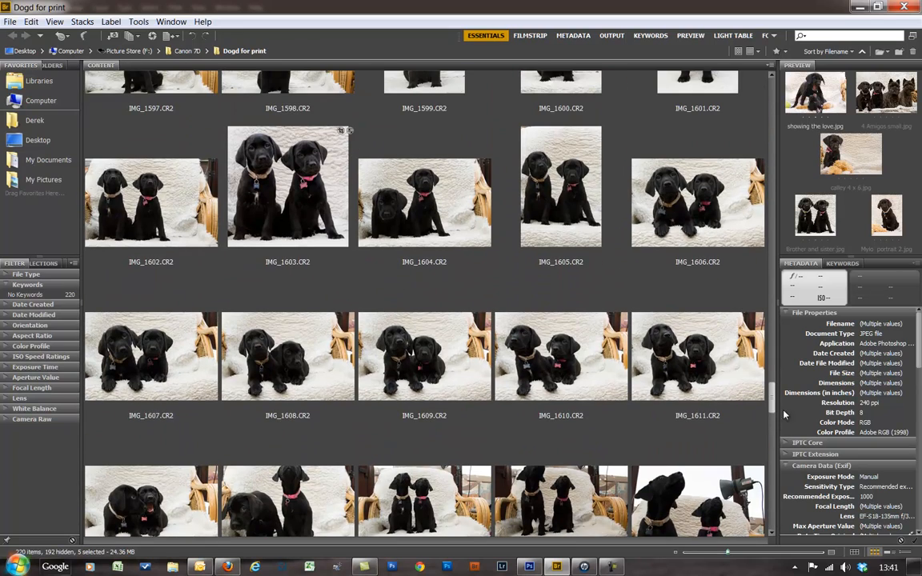
- Add the CR2 shots IMG_1714, IMG_1574, IMG_1577 and IMG_1570 for nine photos (120.31 MB)
scroll(628, 432, "down", 10)
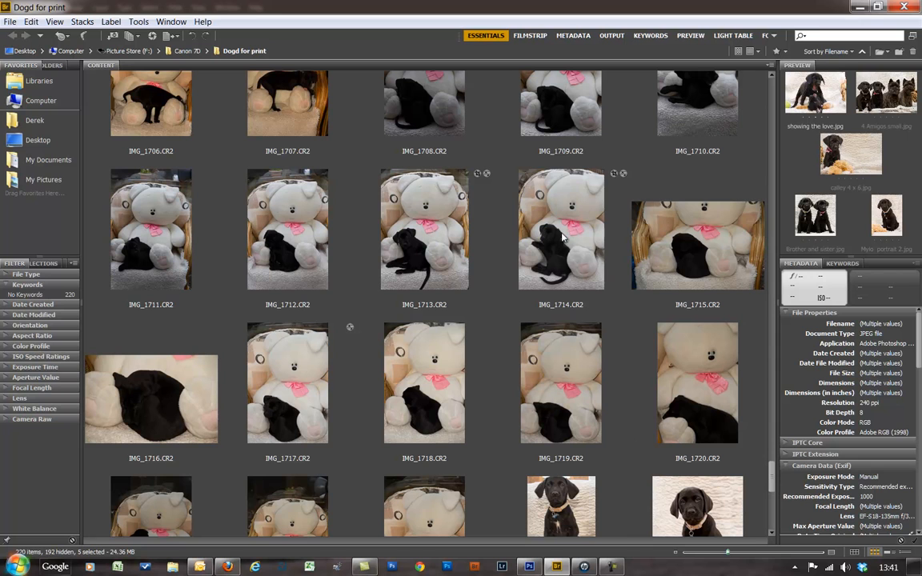
left_click(596, 274, "ctrl")
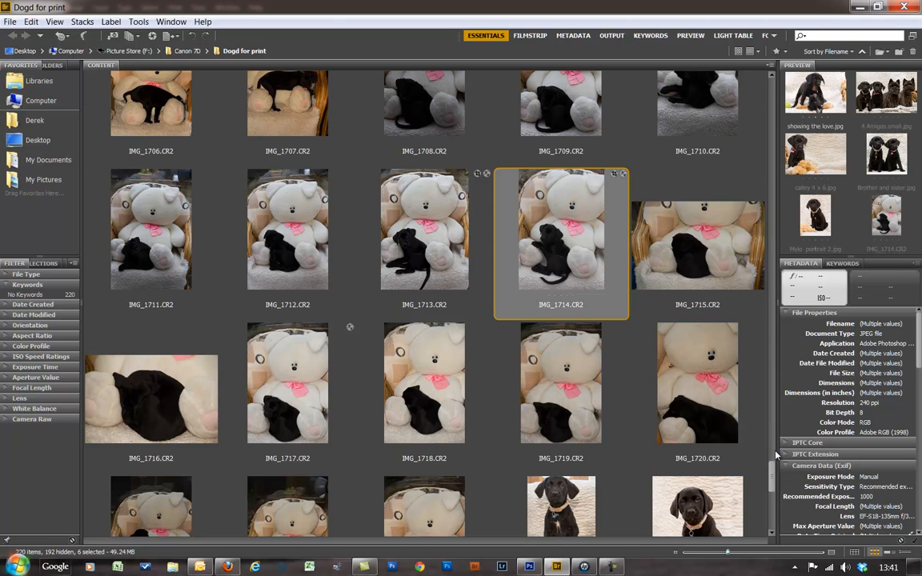
left_click_drag(771, 476, 755, 339)
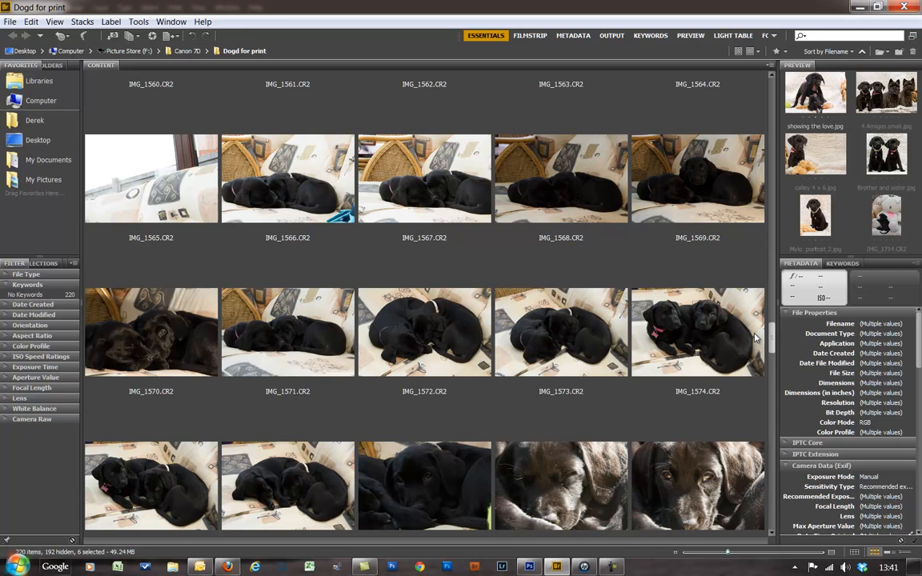
left_click(653, 379, "ctrl")
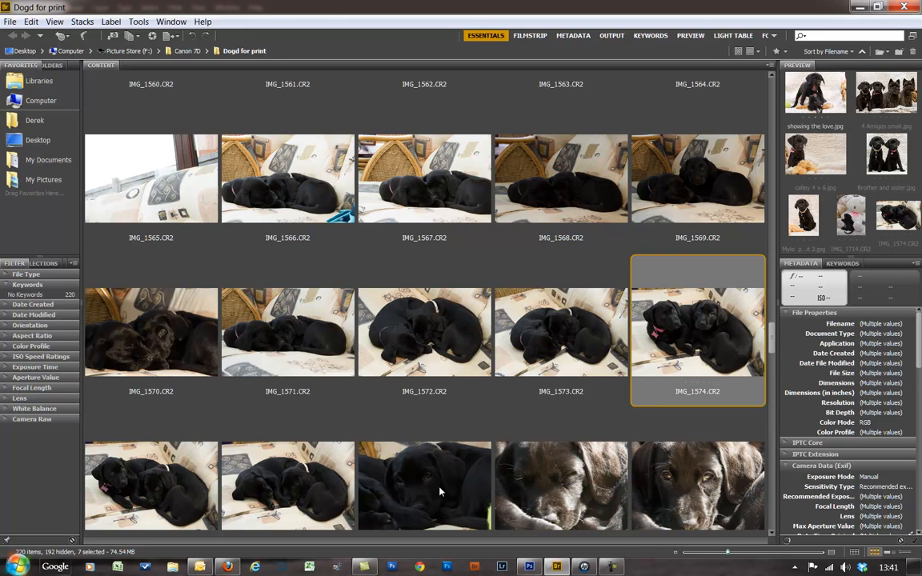
left_click(407, 444, "ctrl")
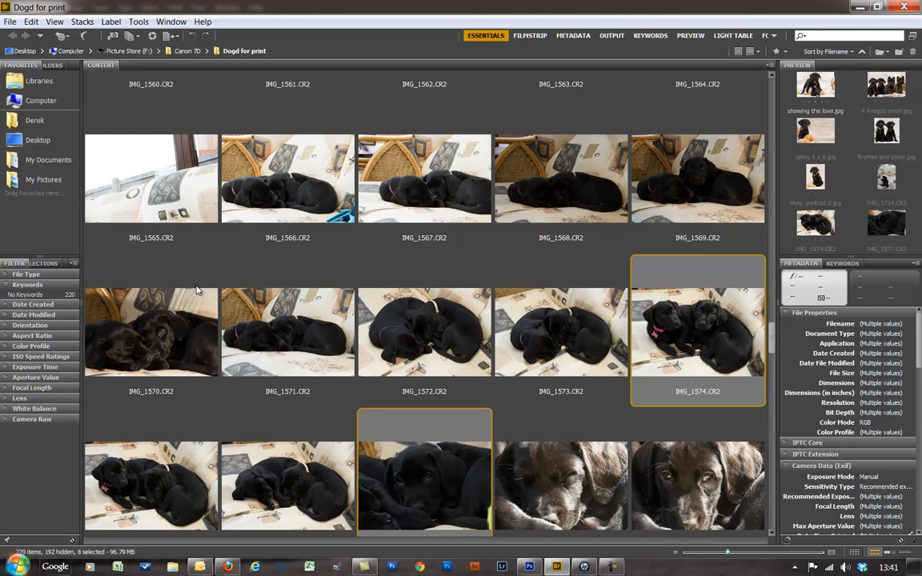
left_click(212, 364, "ctrl")
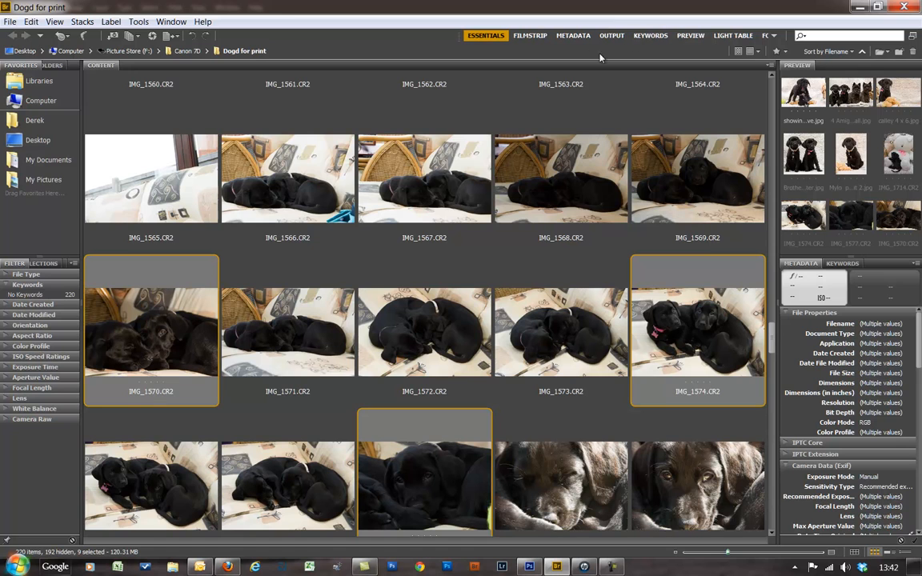
- Switch to the Output workspace, refresh the preview, and select Web Gallery output
left_click(611, 36)
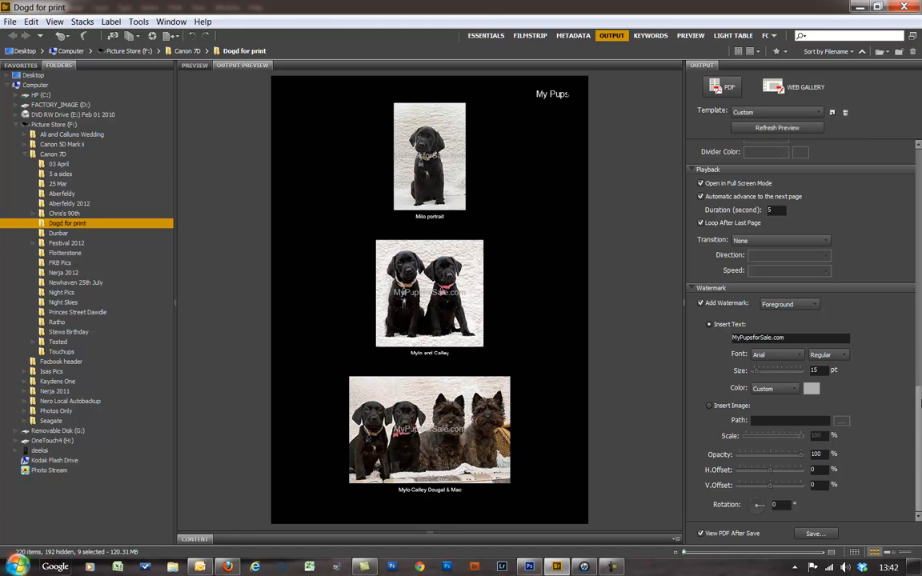
scroll(921, 361, "up", 10)
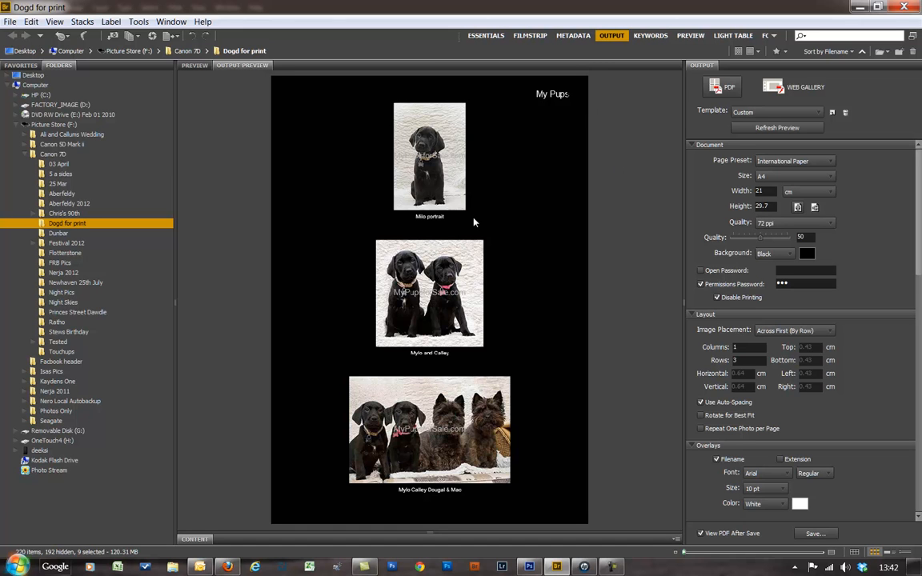
left_click(785, 131)
left_click(779, 88)
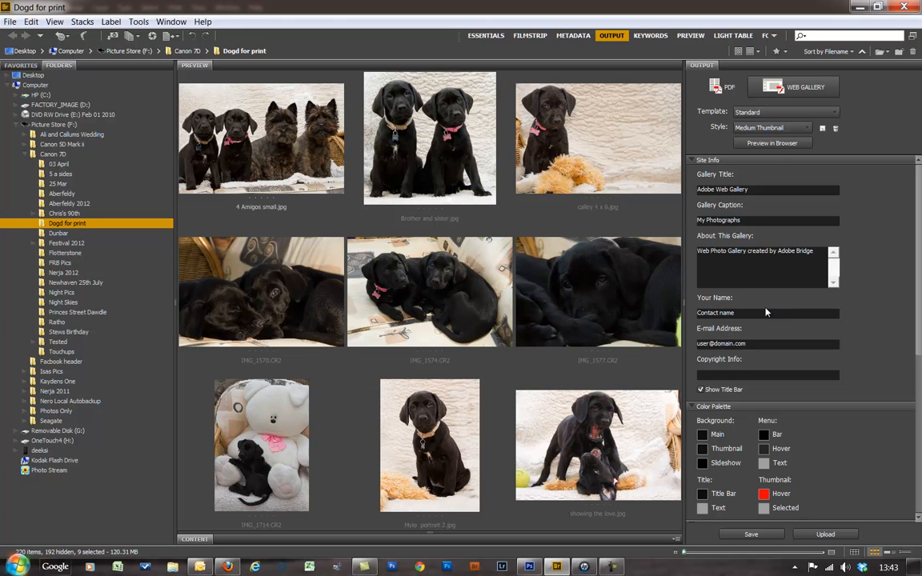
- Switch the output type to PDF and keep the Custom template
left_click(720, 88)
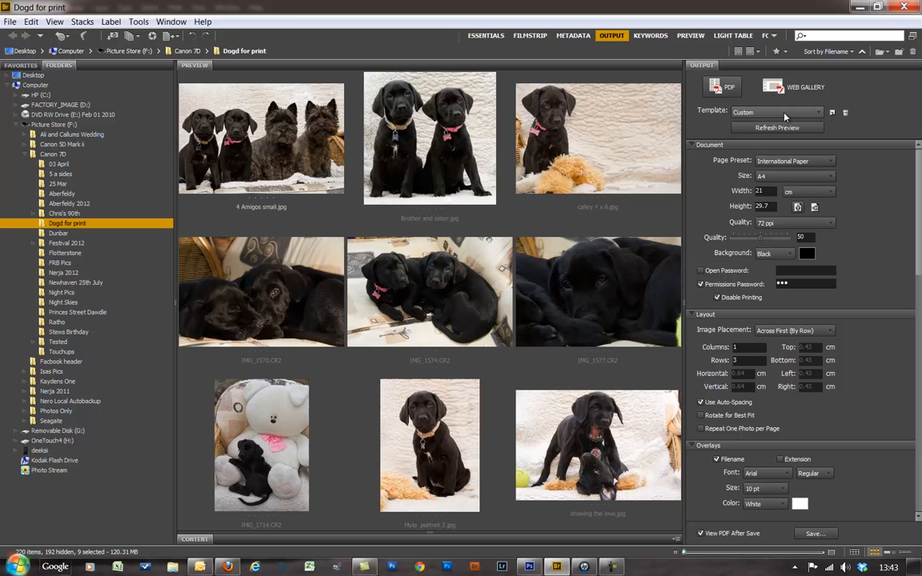
left_click(818, 113)
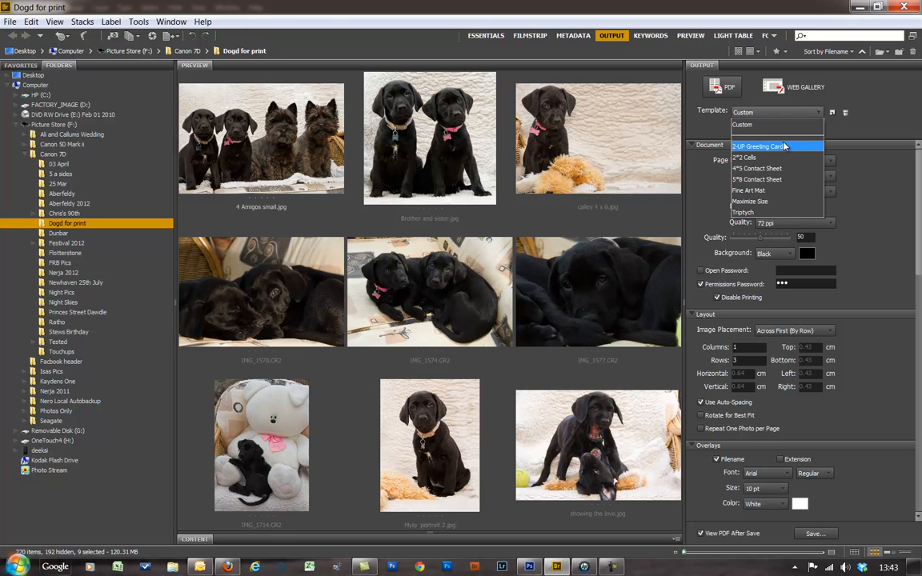
left_click(746, 124)
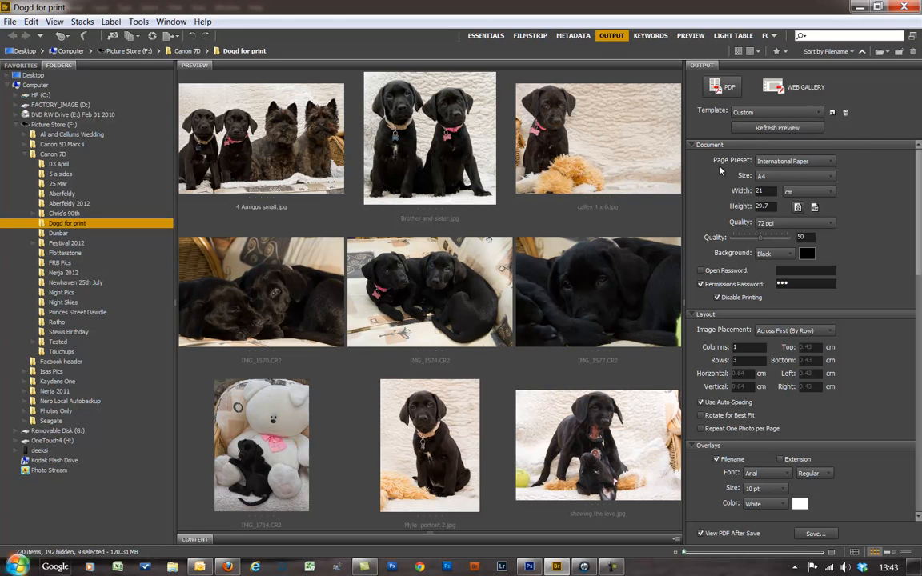
- Set the page preset to International Paper with an A4 page size
left_click(830, 162)
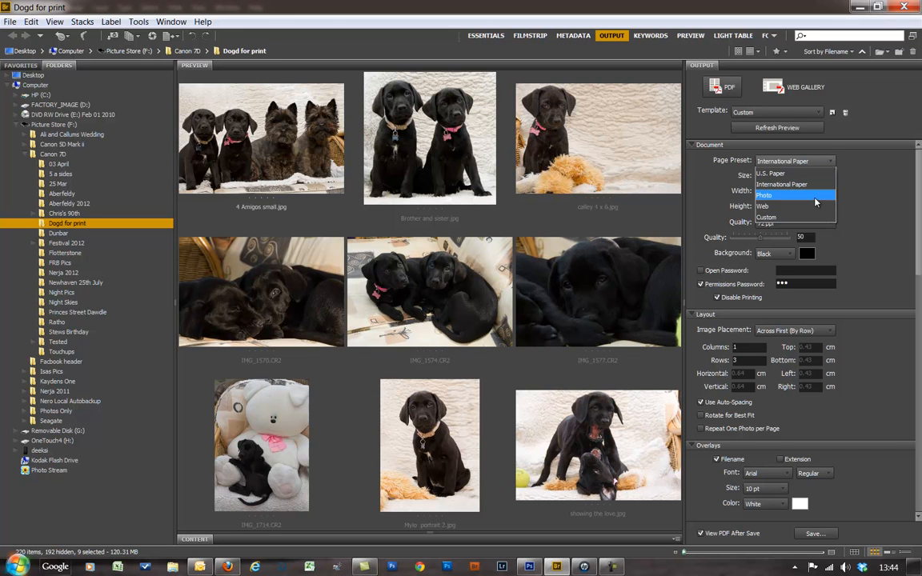
left_click(816, 195)
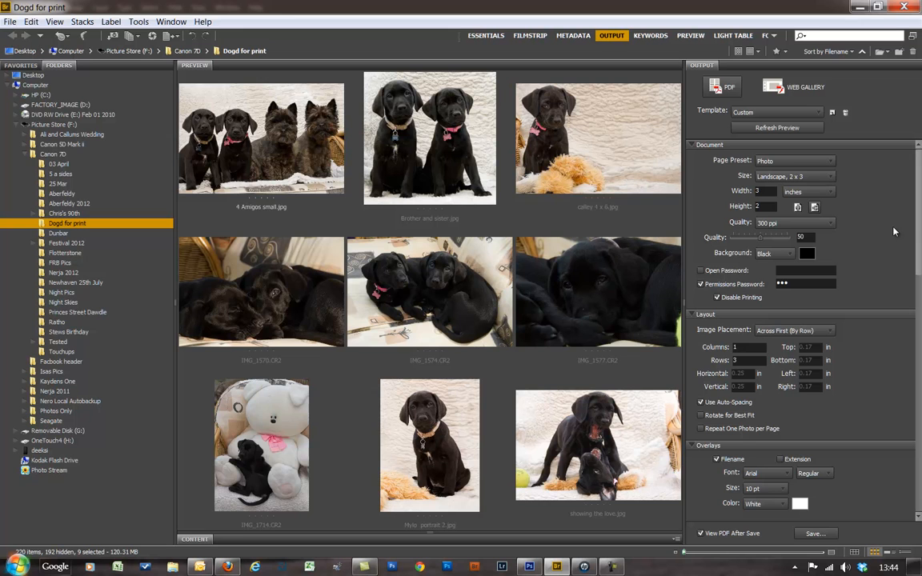
left_click(831, 178)
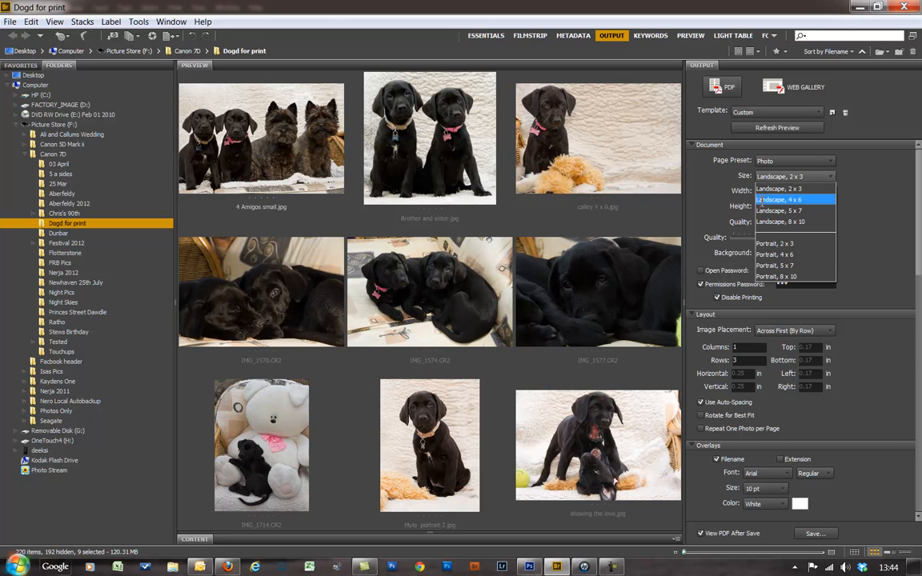
left_click(832, 167)
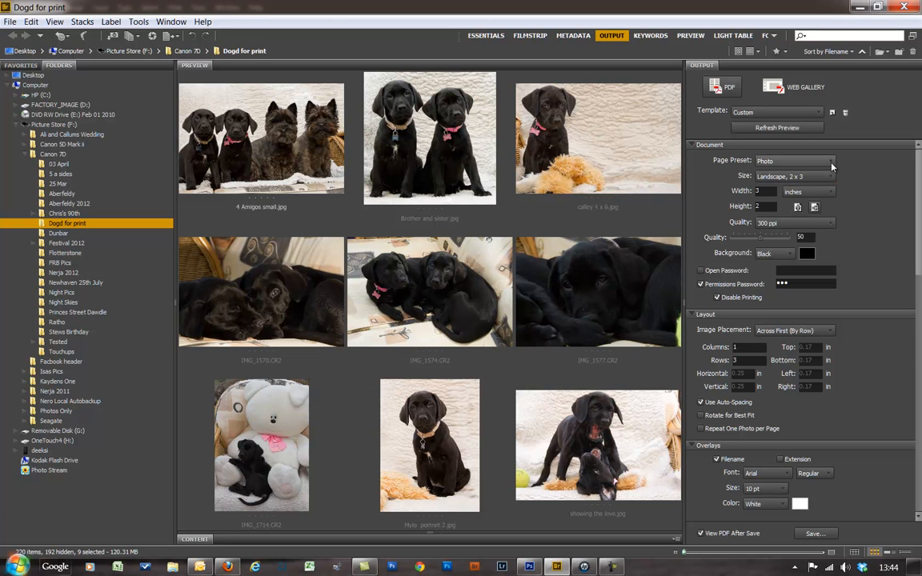
left_click(833, 166)
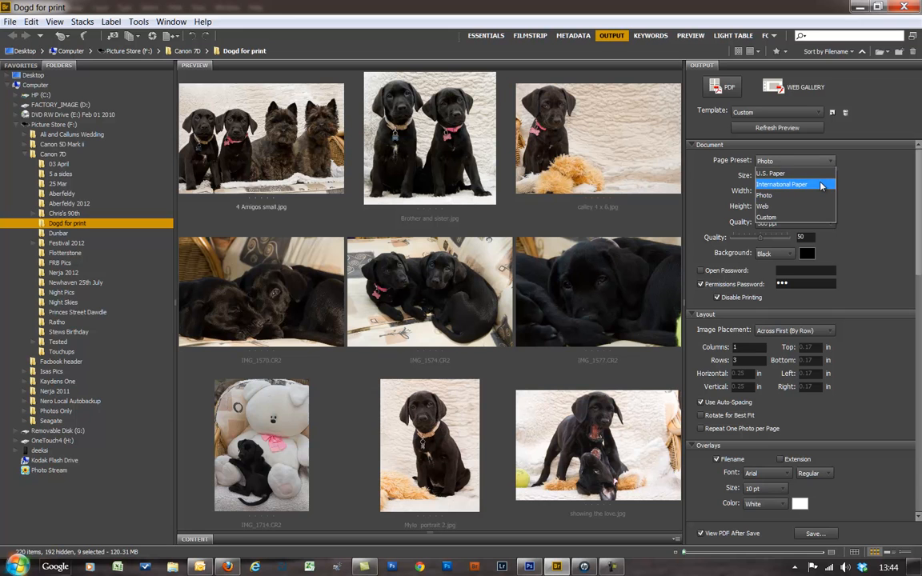
left_click(820, 185)
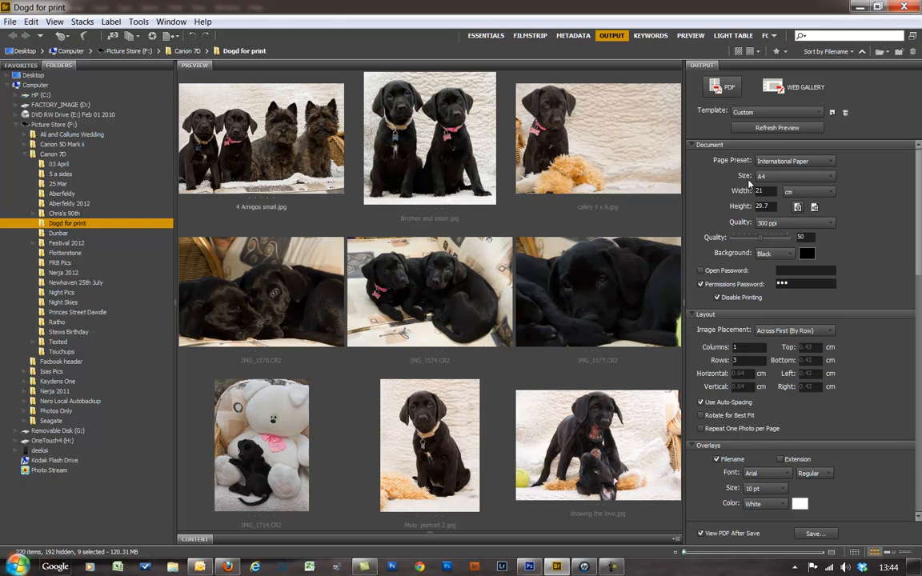
left_click(830, 178)
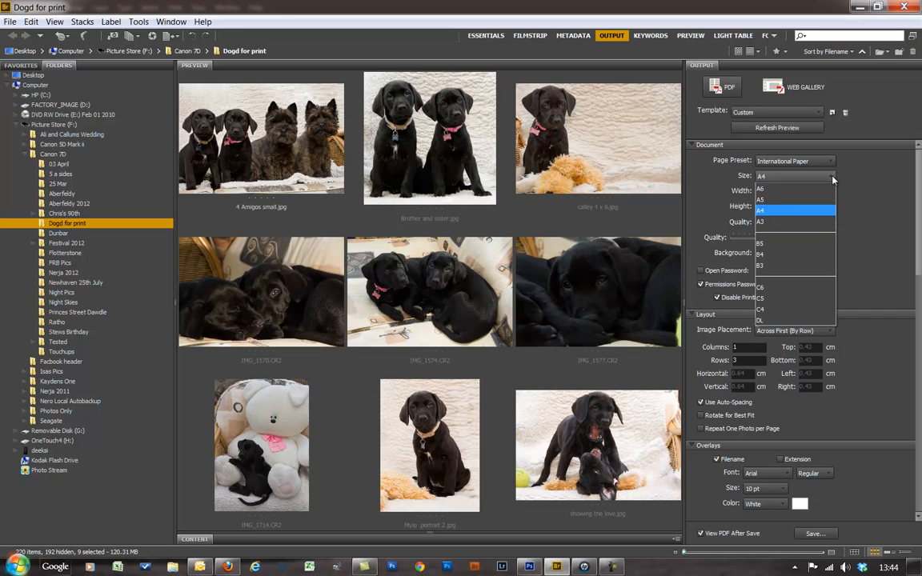
left_click(888, 195)
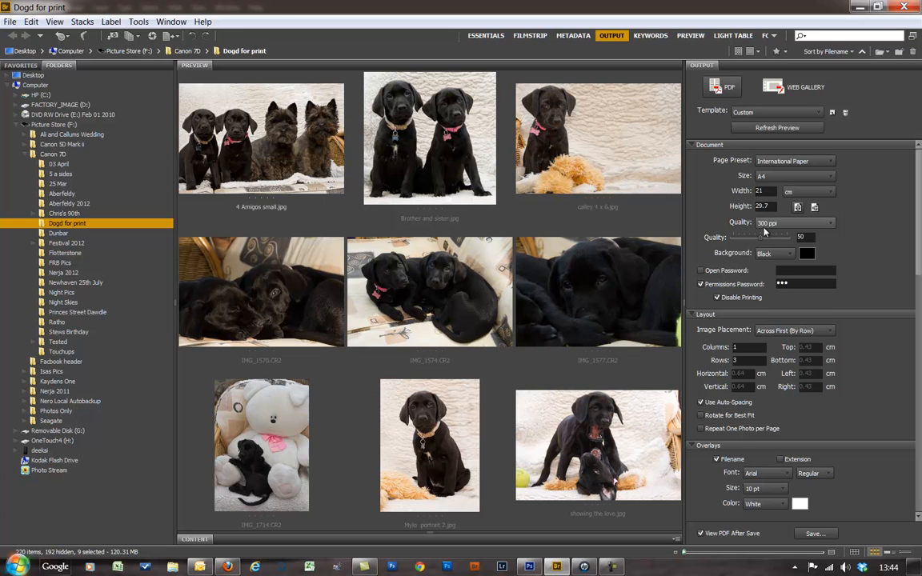
- Set PDF image quality to 72 ppi and compression quality to 100
left_click(832, 225)
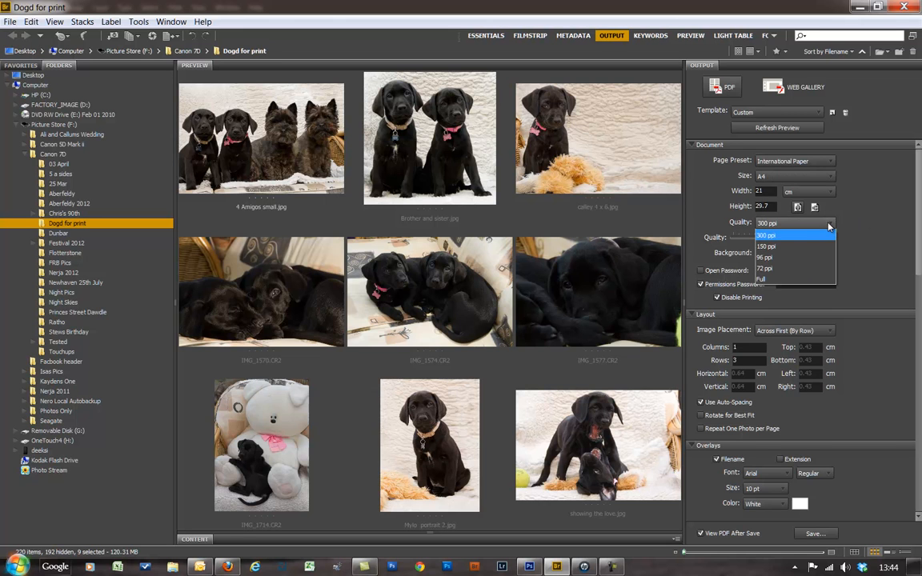
left_click(768, 268)
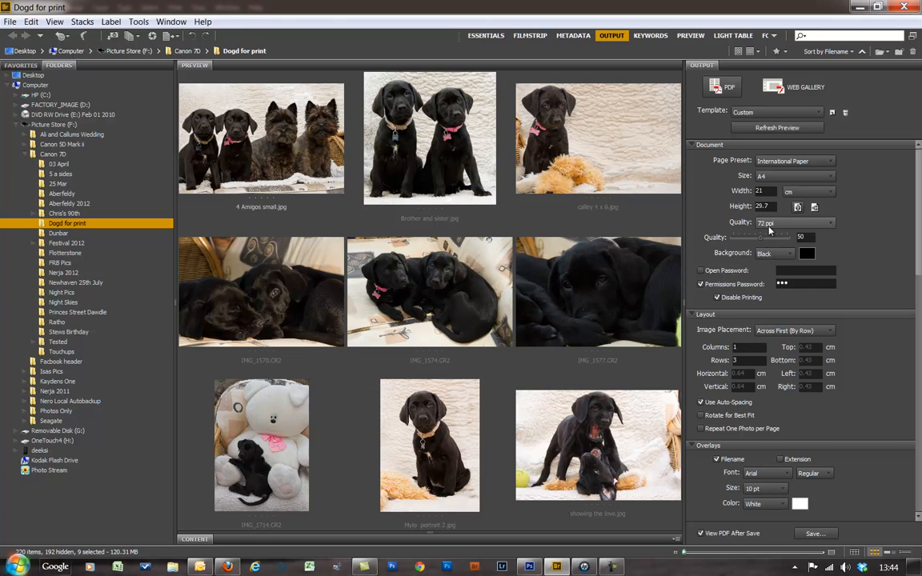
left_click_drag(762, 240, 792, 240)
- Keep the page background black
left_click(792, 254)
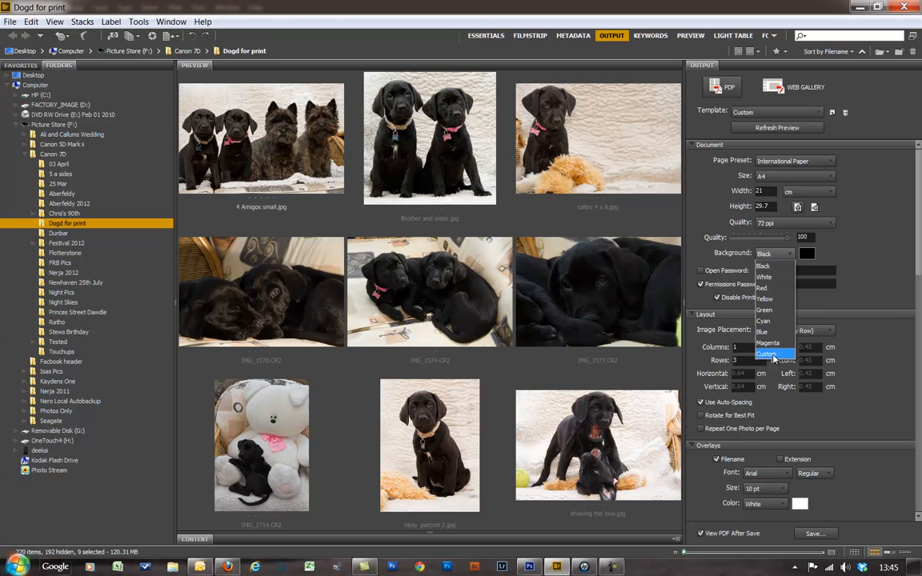
left_click(765, 265)
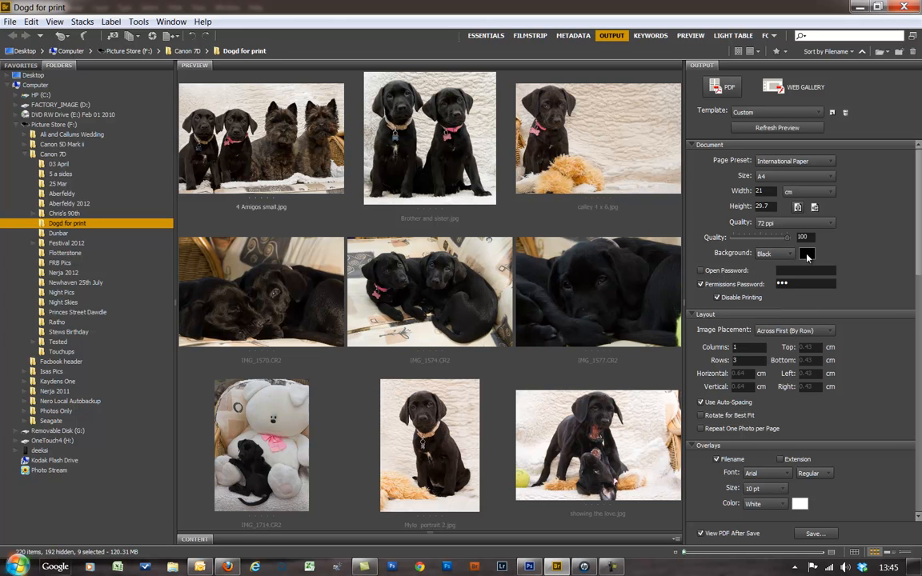
left_click(807, 254)
- Enter a new permissions password, keeping Disable Printing checked
left_click(703, 285)
left_click(702, 285)
key("BackSpace")
left_click(702, 286)
left_click(701, 284)
left_click(717, 298)
left_click(790, 283)
type("abc")
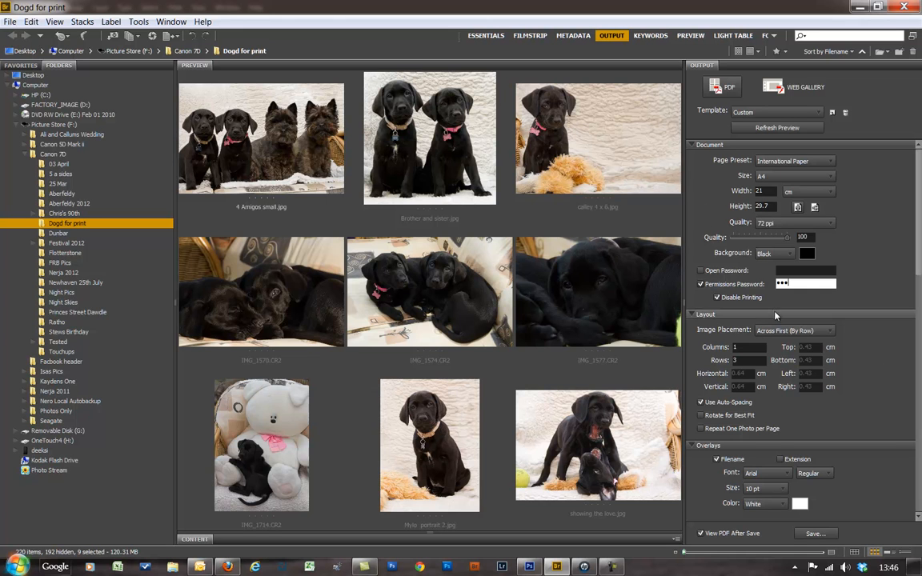
left_click(700, 284)
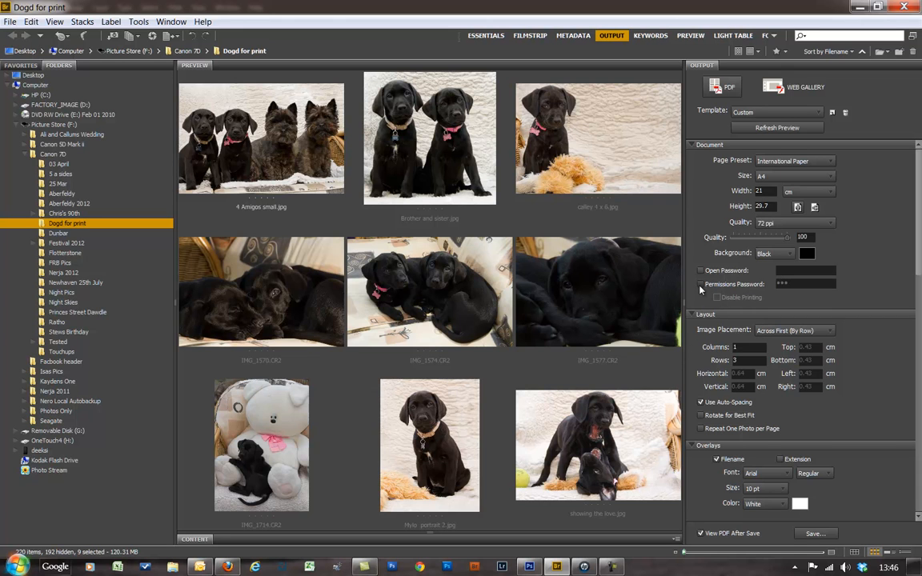
left_click(700, 284)
scroll(917, 293, "down", 3)
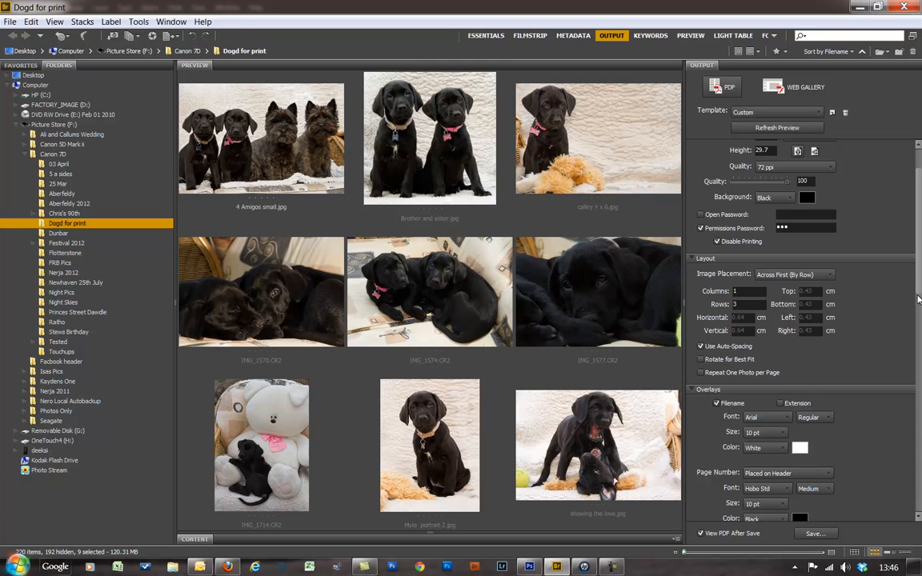
scroll(917, 304, "down", 4)
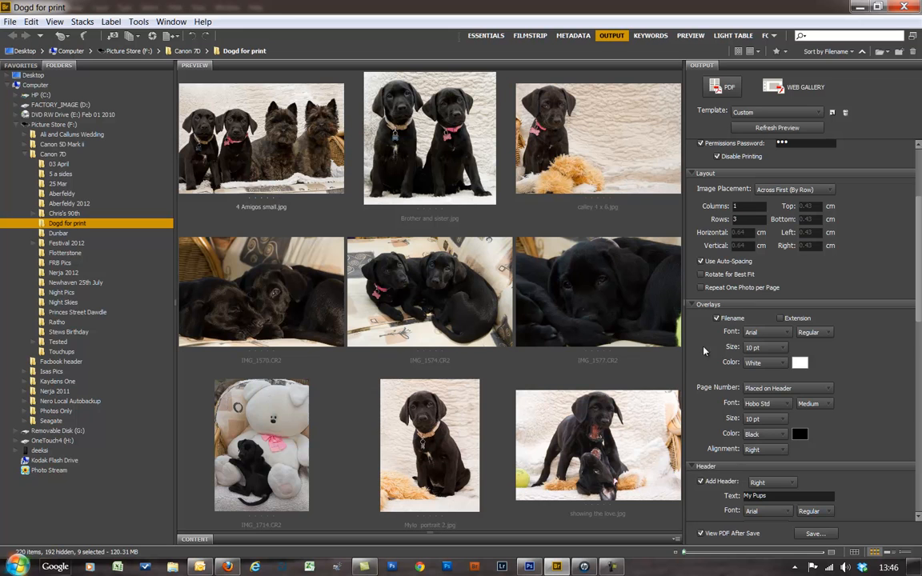
left_click(703, 263)
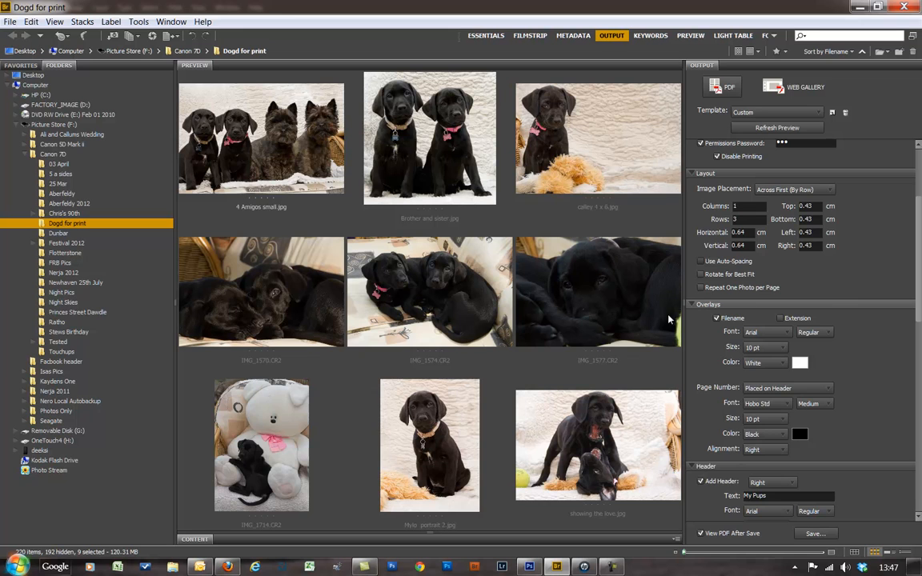
left_click(702, 261)
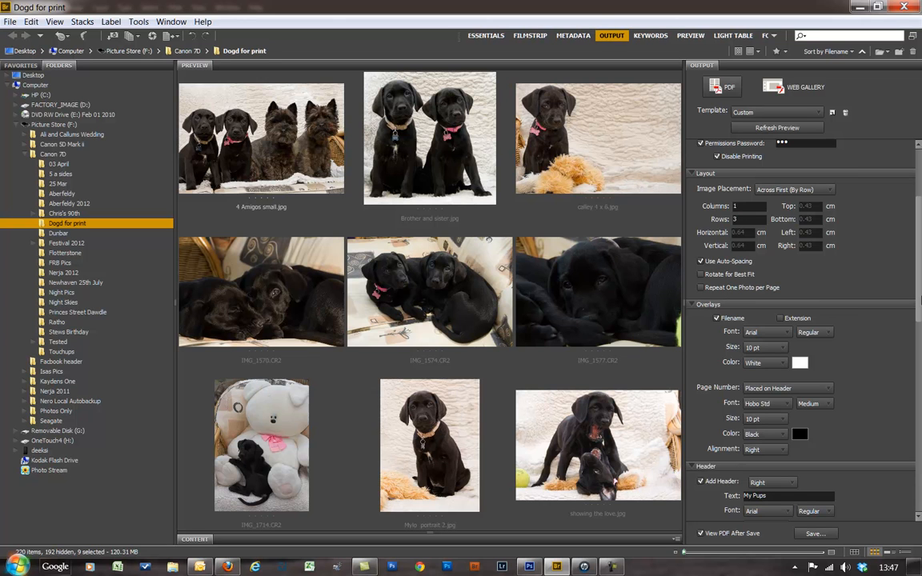
left_click_drag(919, 314, 912, 353)
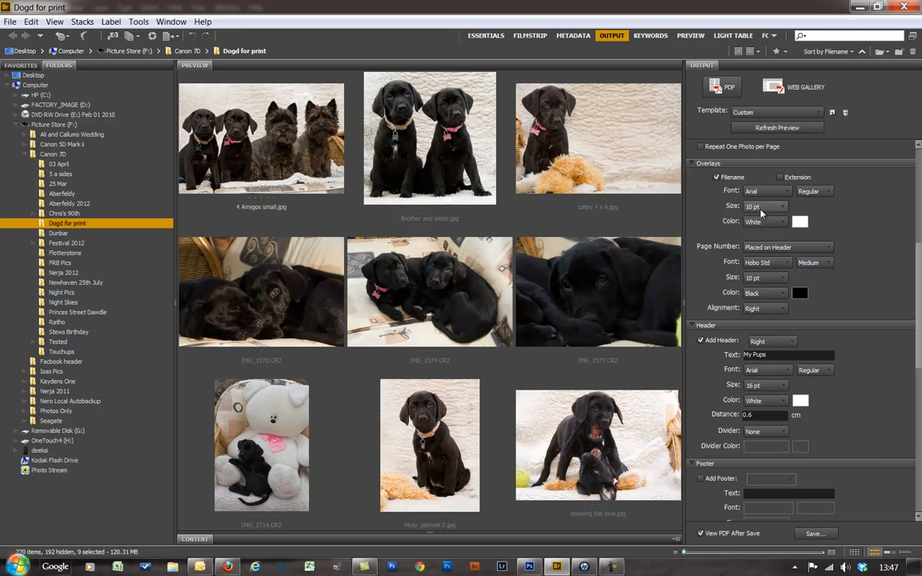
left_click(717, 177)
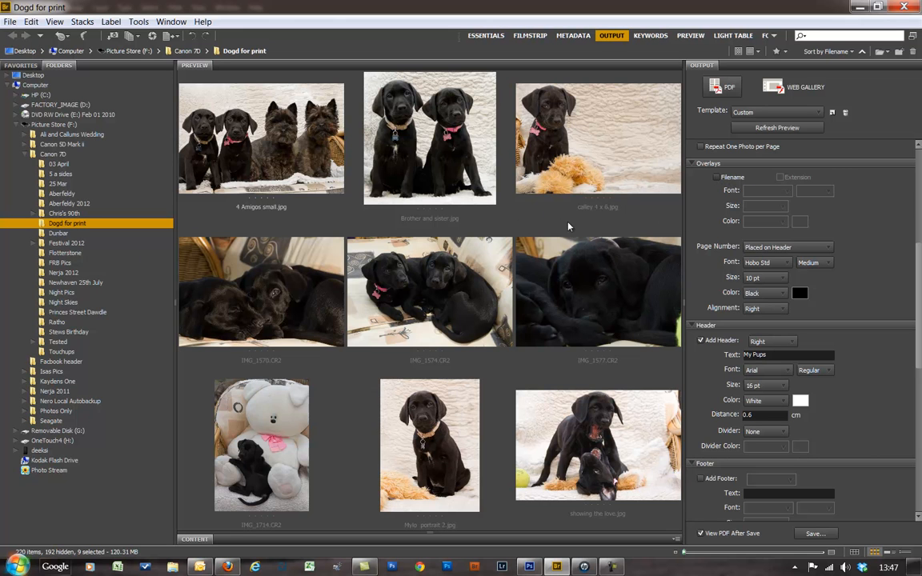
left_click(717, 176)
left_click(780, 177)
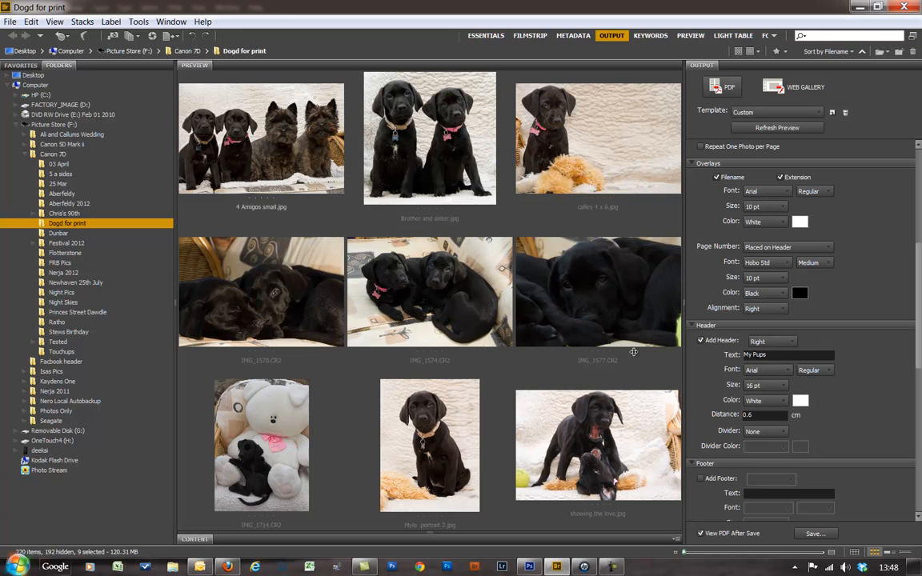
left_click(780, 178)
- Set the page number colour to Red, leaving the filename caption colour white
left_click(796, 223)
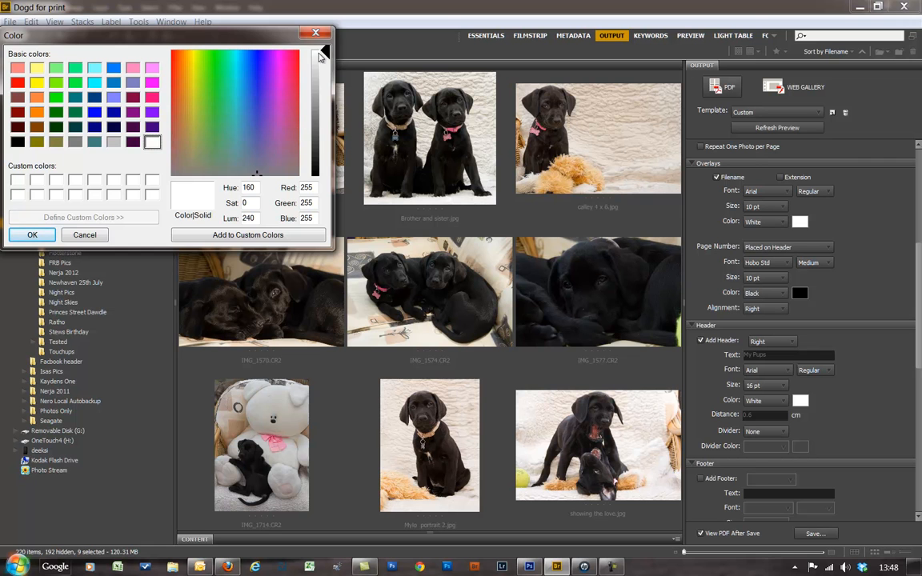
left_click(317, 34)
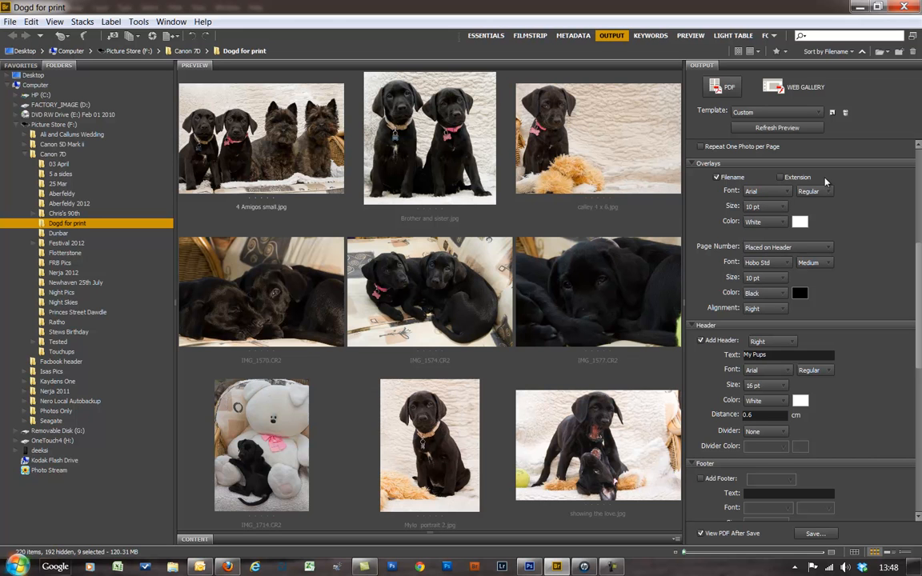
left_click(799, 294)
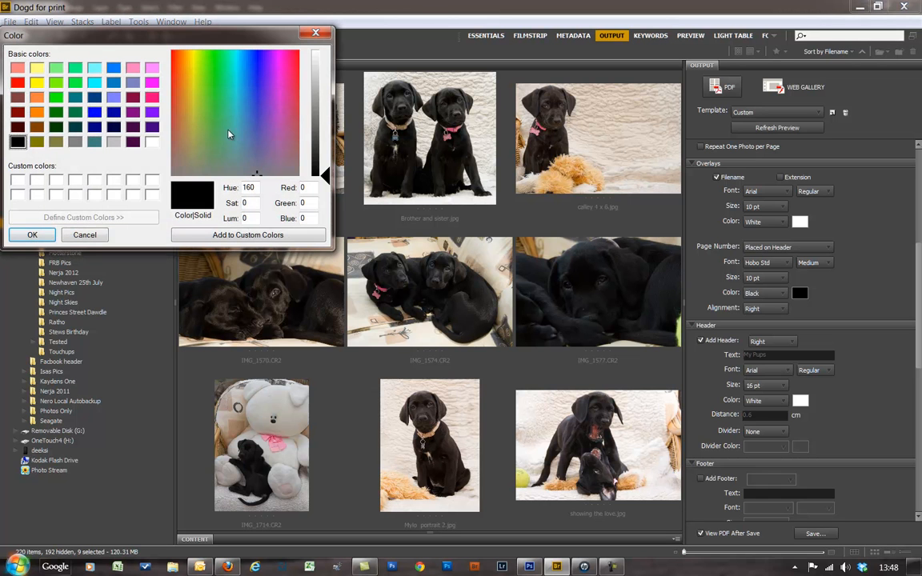
left_click(316, 33)
left_click(783, 295)
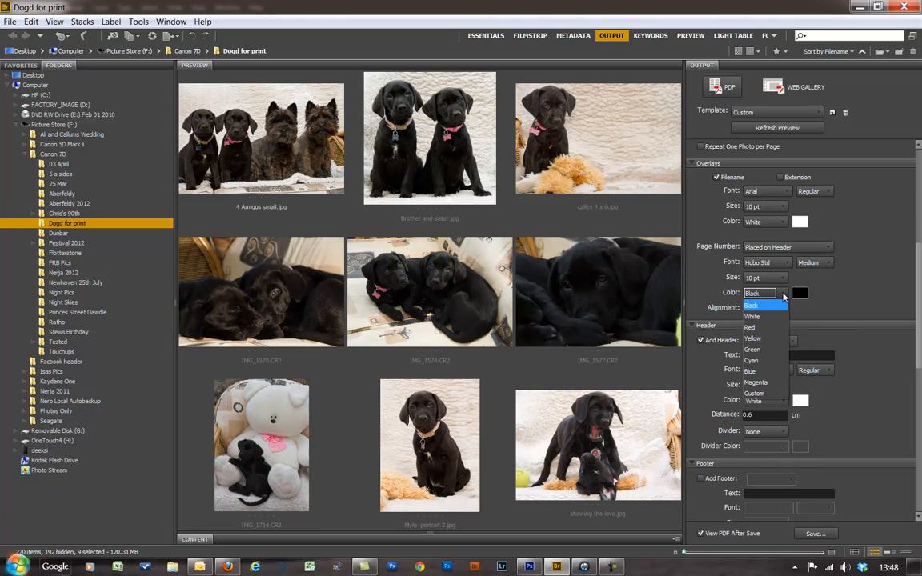
left_click(757, 311)
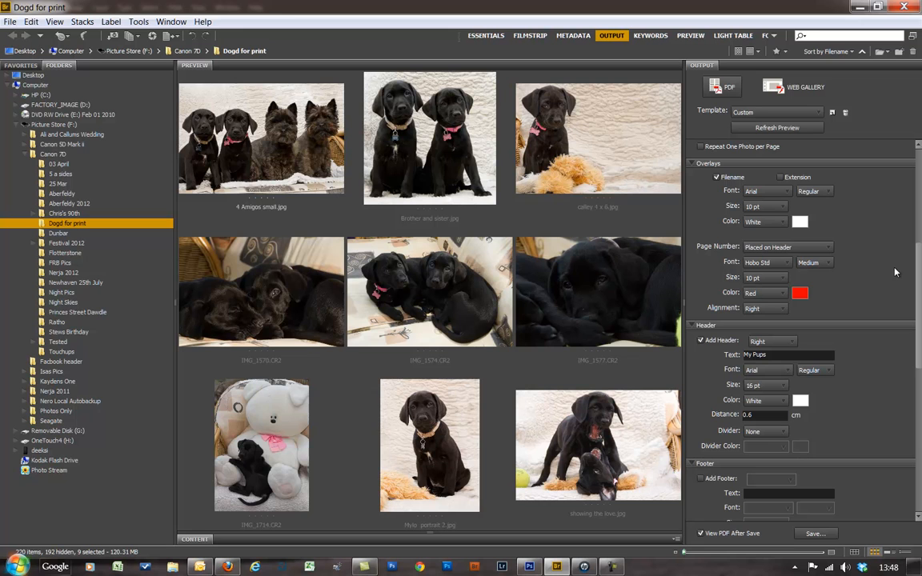
- Change the My Pups header alignment from Right to Center
scroll(881, 301, "down", 3)
scroll(881, 301, "up", 4)
scroll(872, 303, "down", 6)
scroll(870, 303, "up", 6)
scroll(866, 303, "down", 1)
left_click_drag(919, 300, 919, 346)
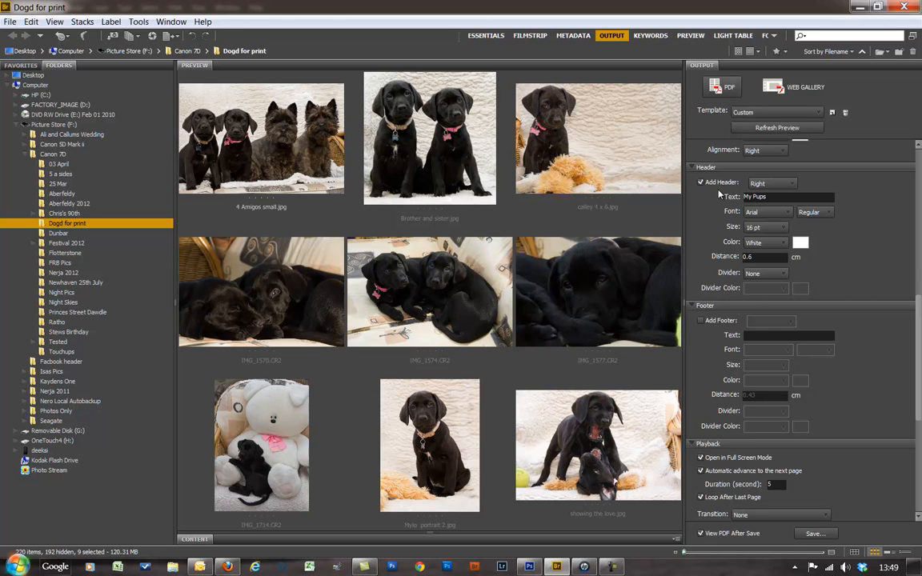
left_click(791, 183)
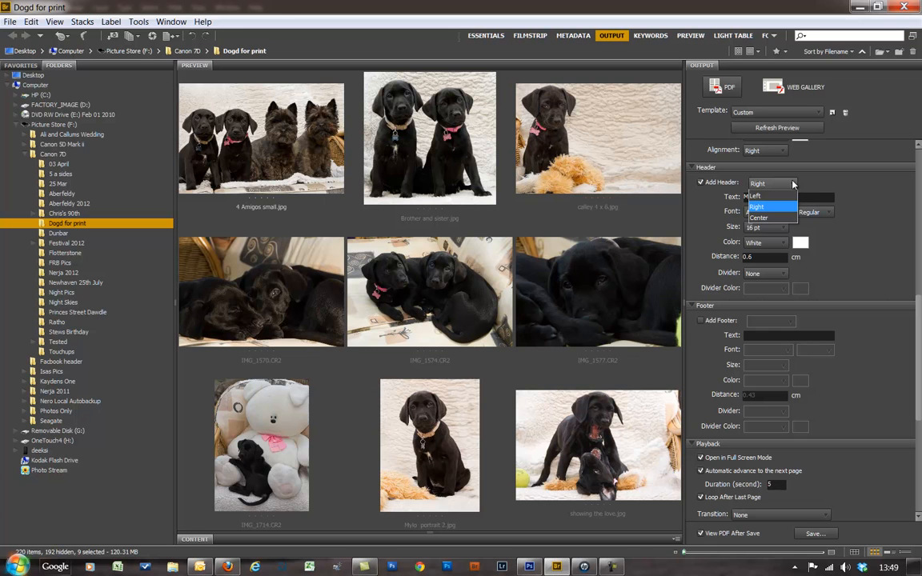
left_click(783, 218)
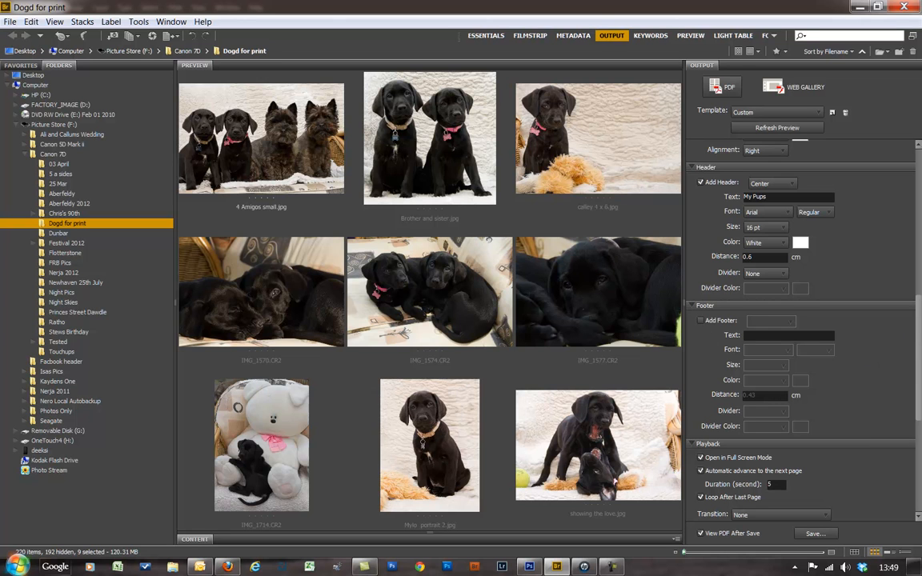
left_click_drag(920, 355, 920, 424)
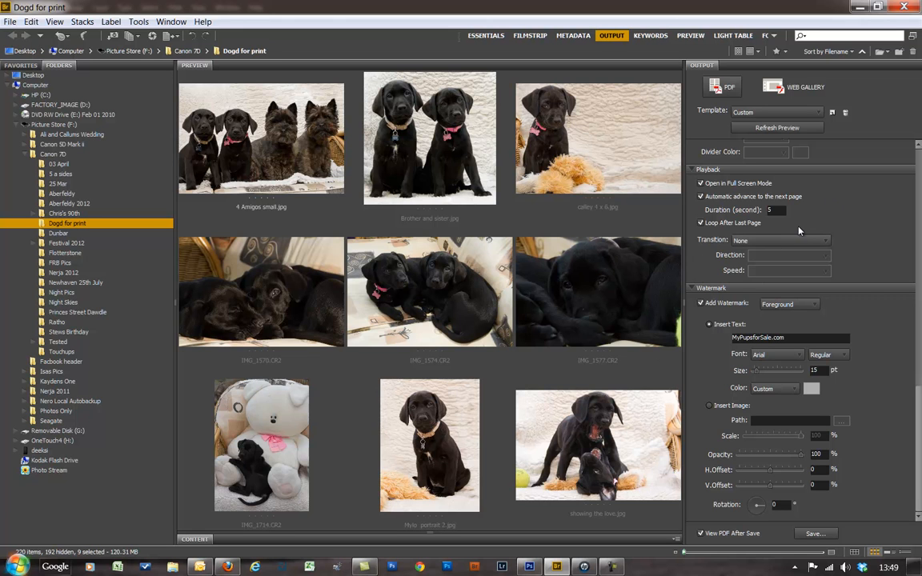
- Leave page transitions set to None
left_click(825, 241)
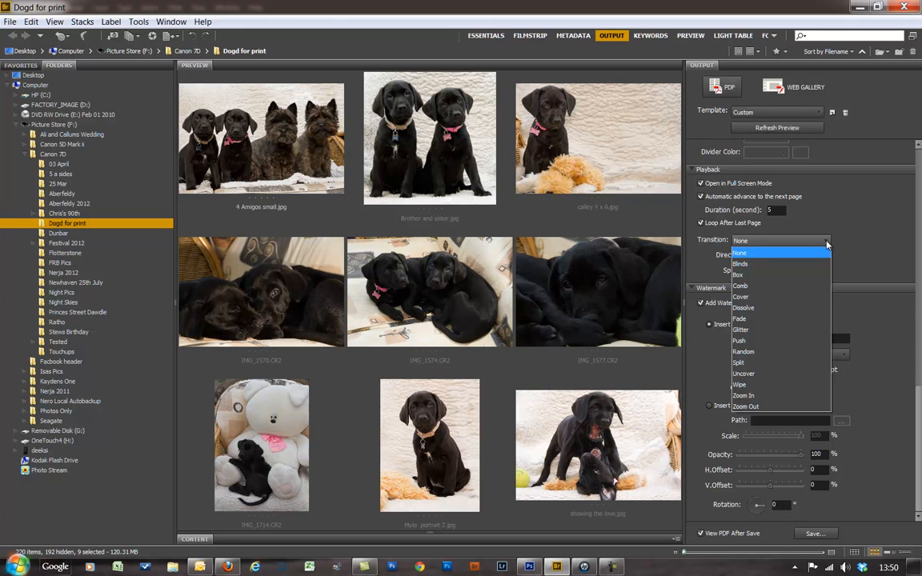
left_click(806, 181)
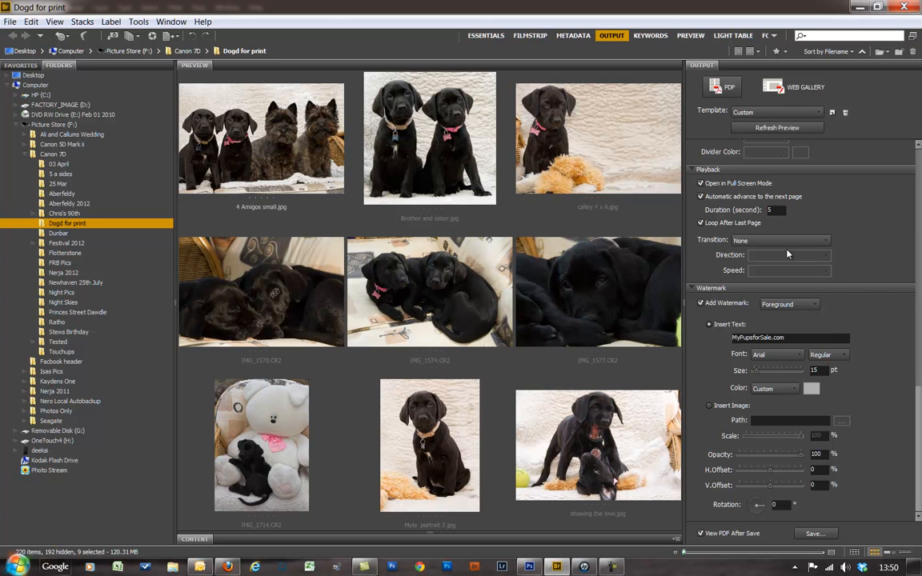
left_click(825, 240)
left_click(825, 244)
left_click(701, 304)
left_click(701, 304)
left_click(814, 305)
left_click(816, 305)
key("Tab")
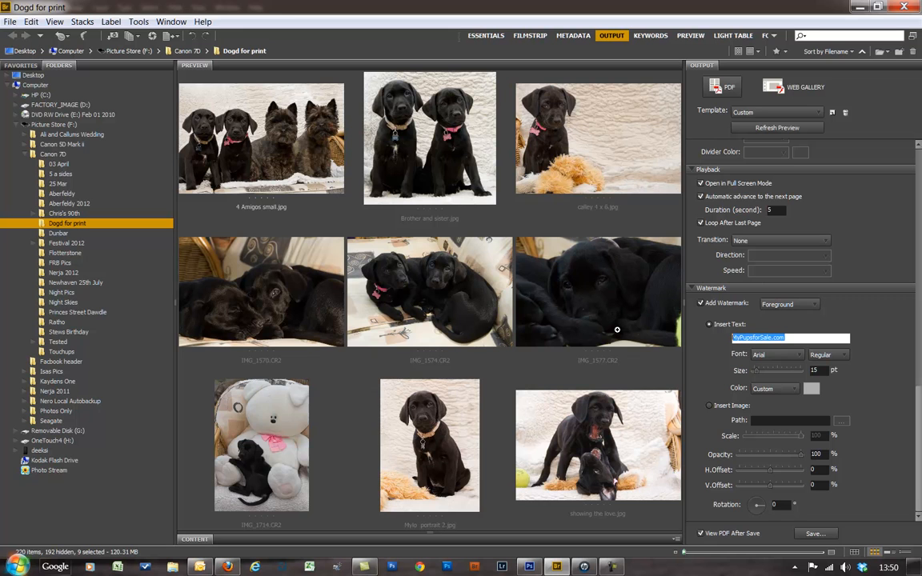
type("www.pe")
key("BackSpace")
key("BackSpace")
type("PetPhotography.Com")
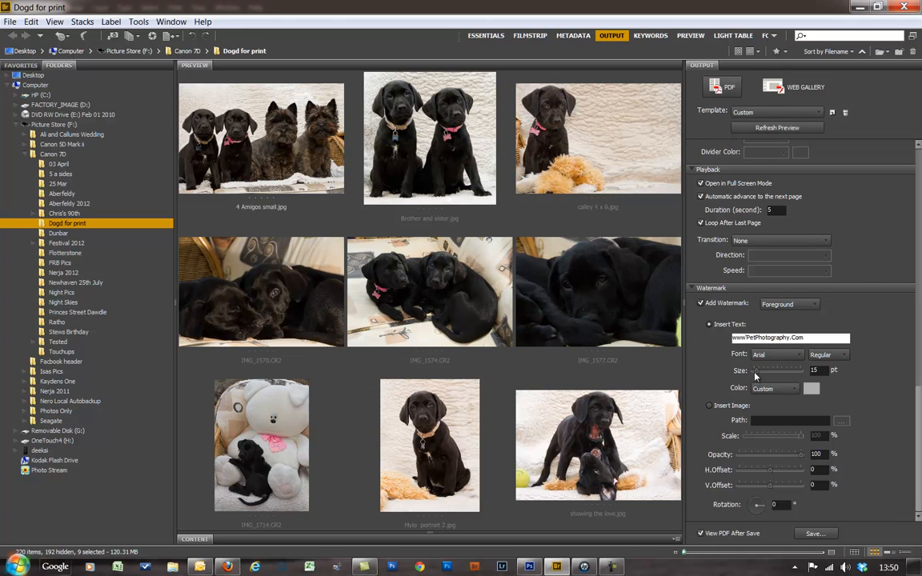
- Set the watermark text size to 25 pt
mouse_move(755, 372)
left_mouse_down()
mouse_move(778, 374)
mouse_move(761, 380)
left_mouse_up()
left_click_drag(821, 370, 775, 368)
type("25")
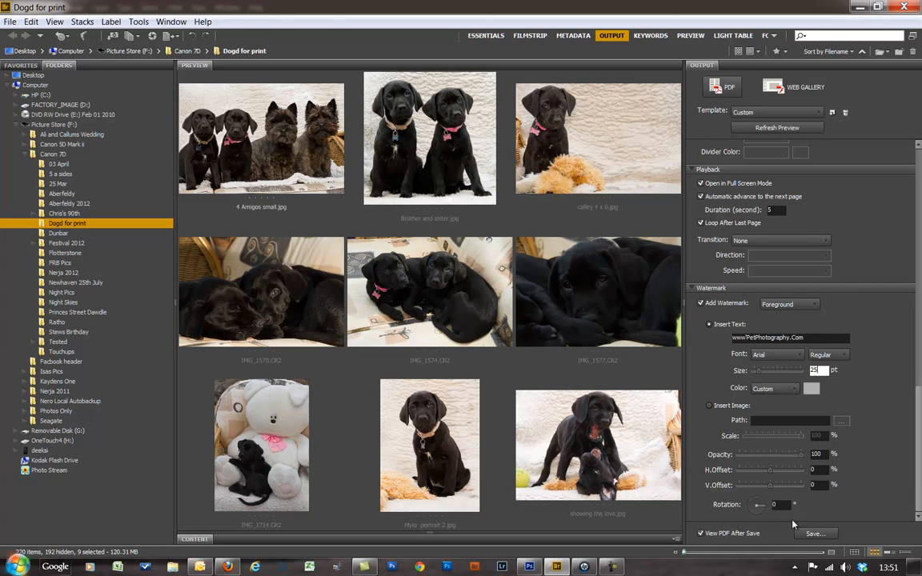
- Refresh the preview to see the watermark on all three photos of the My Pups page
left_click(771, 130)
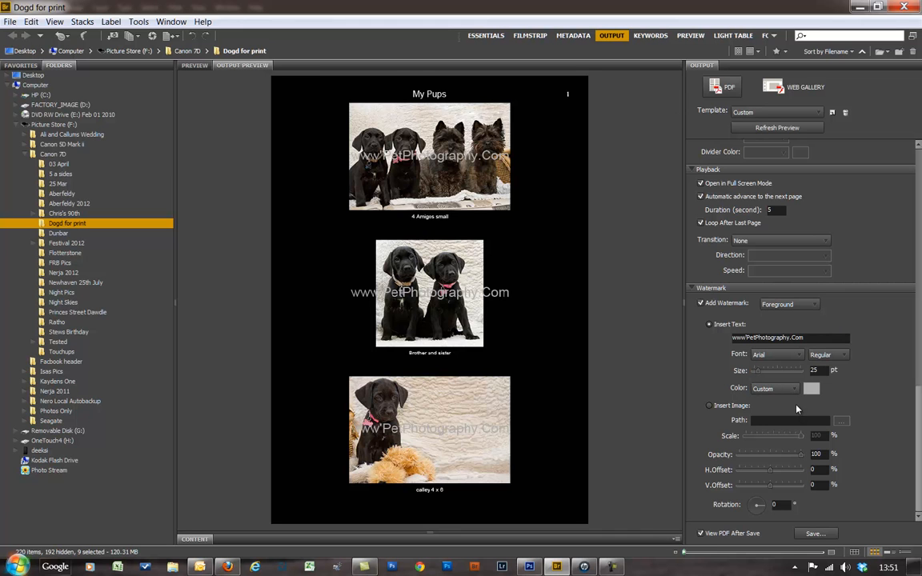
- Shrink the watermark to 12 pt at 50% opacity and refresh the contact sheet preview
mouse_move(756, 372)
left_mouse_down()
mouse_move(746, 372)
mouse_move(757, 373)
left_mouse_up()
left_click(760, 372)
type("12")
key("Tab")
type("0.5")
left_click_drag(821, 454, 713, 453)
type("50")
left_click(792, 132)
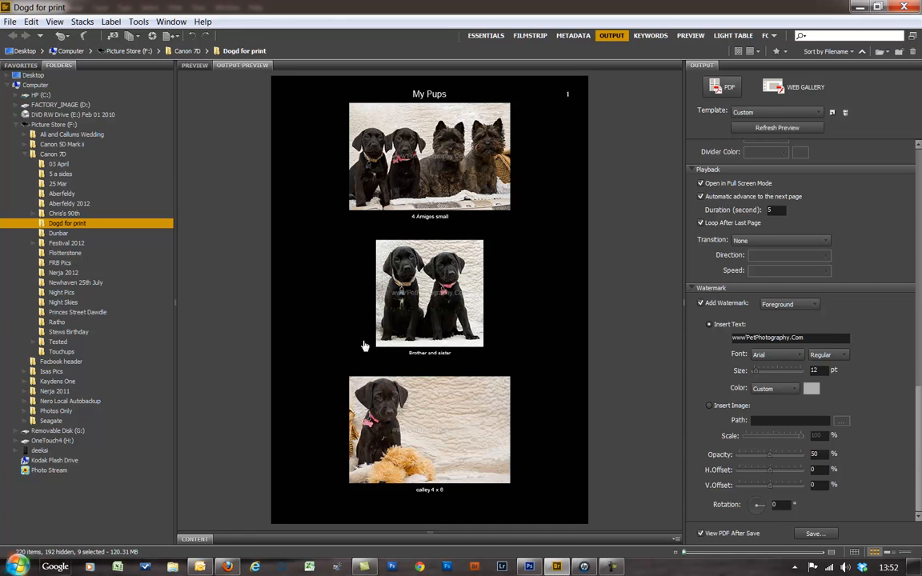
- Try -25 horizontal and vertical watermark offsets, refreshing the preview after each
left_click(825, 470)
type("-25")
left_click(776, 128)
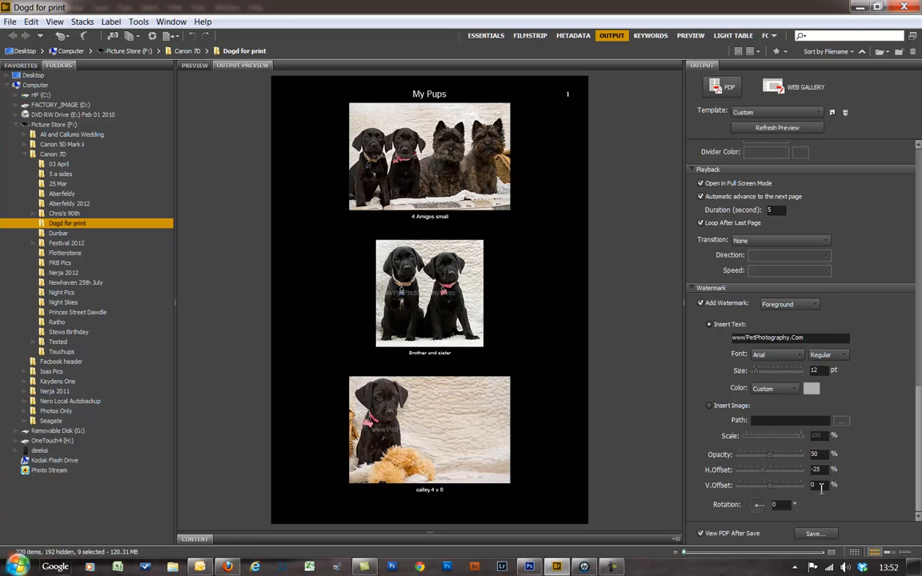
left_click_drag(824, 485, 714, 484)
type("-25")
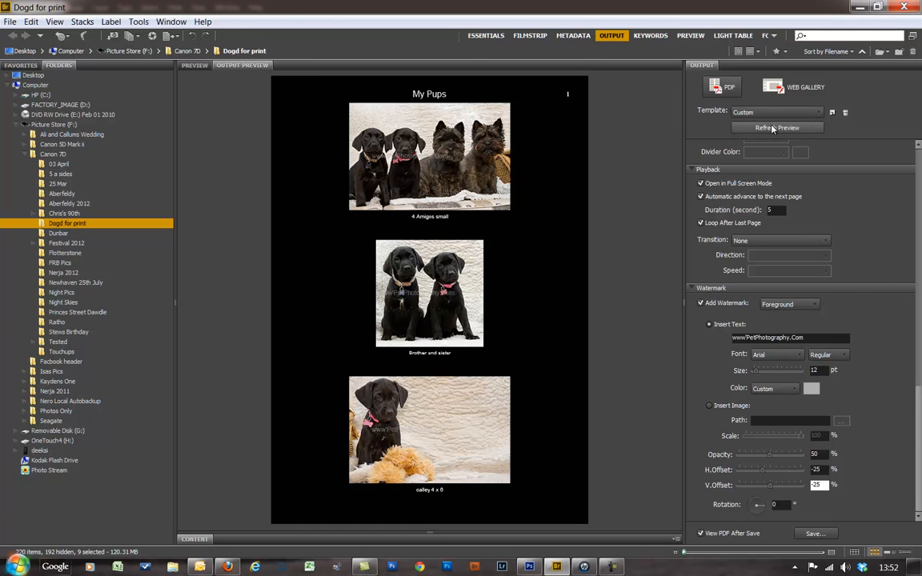
left_click(810, 130)
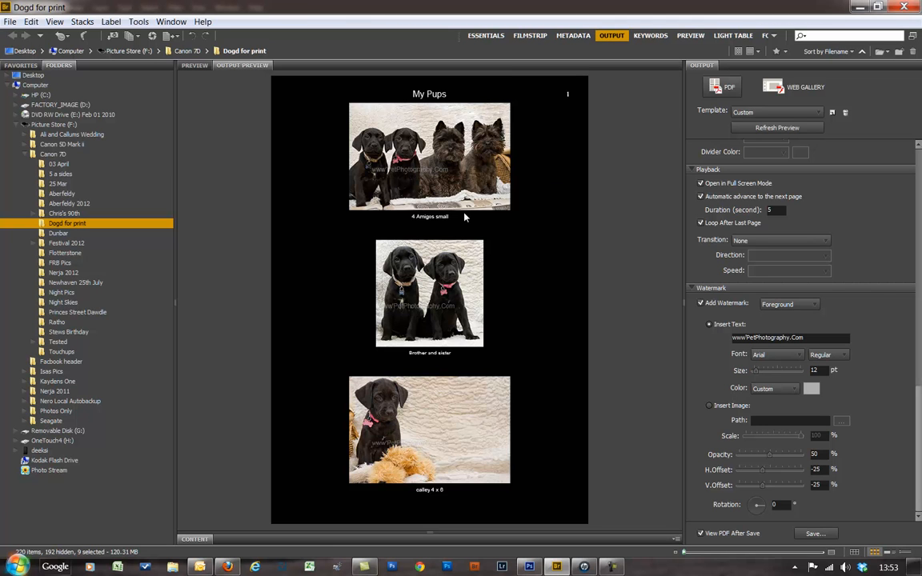
- Reset both watermark offsets to 0 and refresh the preview to centre the text
left_click(829, 470)
type("0")
key("Tab")
type("0")
left_click(784, 130)
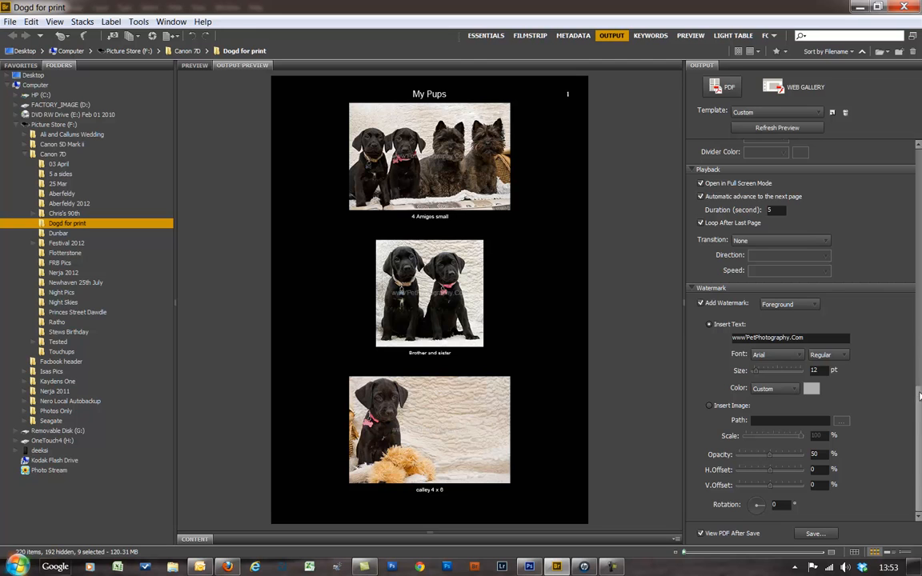
left_click(919, 295)
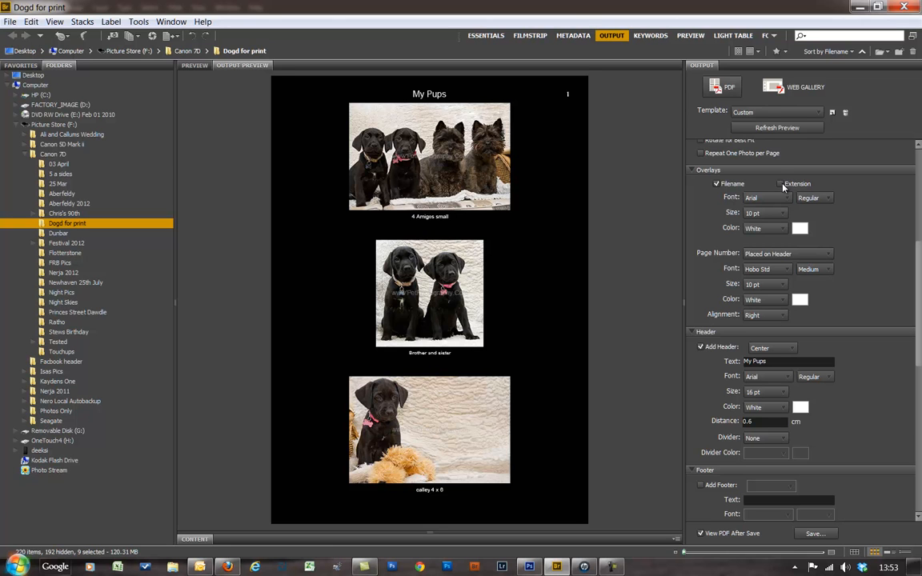
left_click(781, 185)
left_click(768, 128)
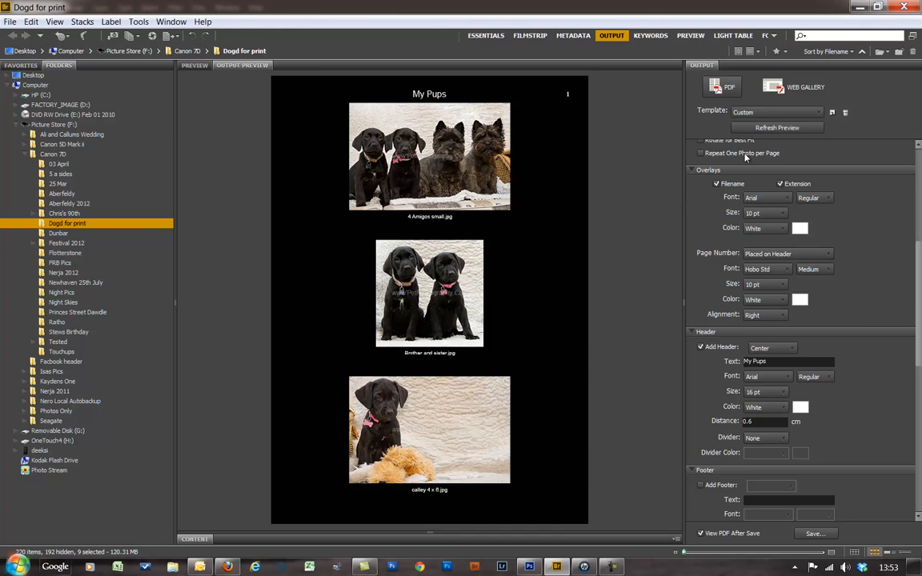
left_click(717, 184)
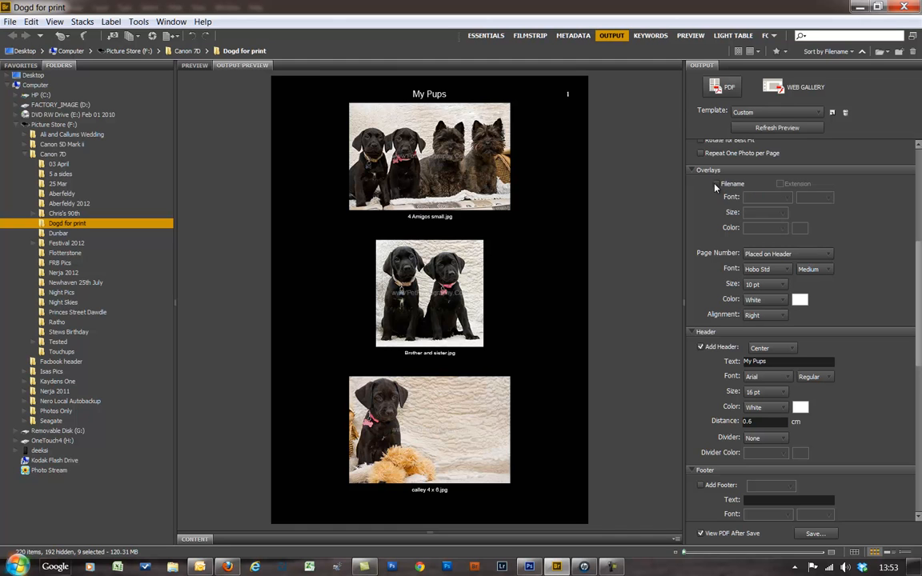
left_click(788, 127)
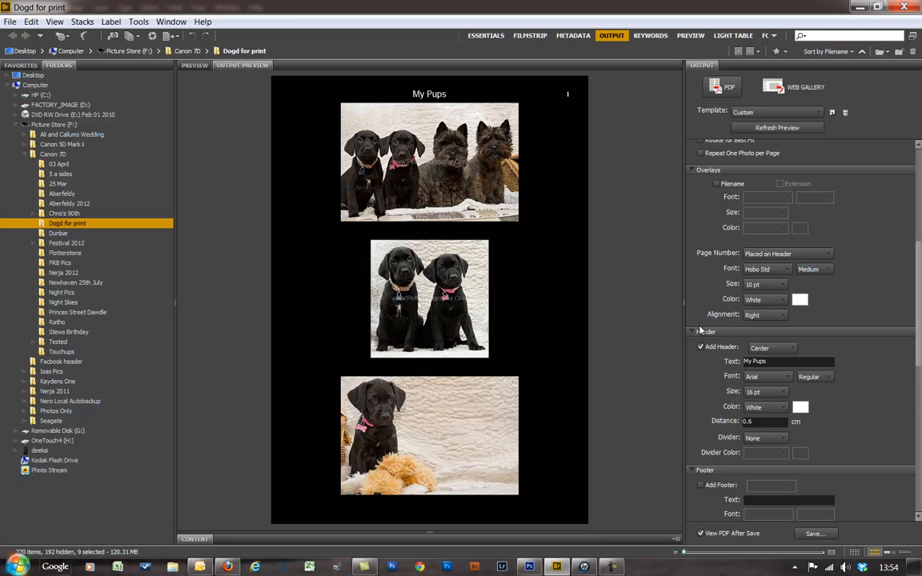
left_click(717, 185)
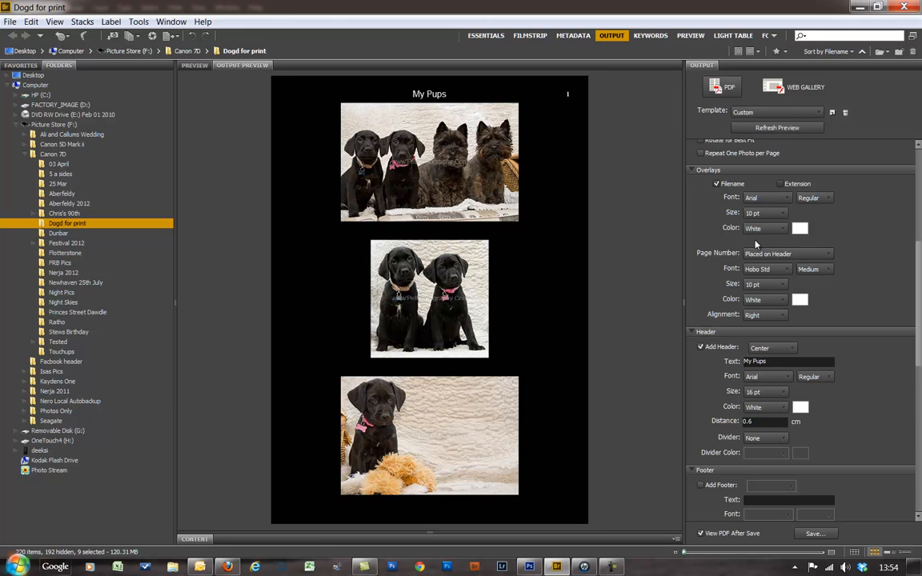
left_click(773, 128)
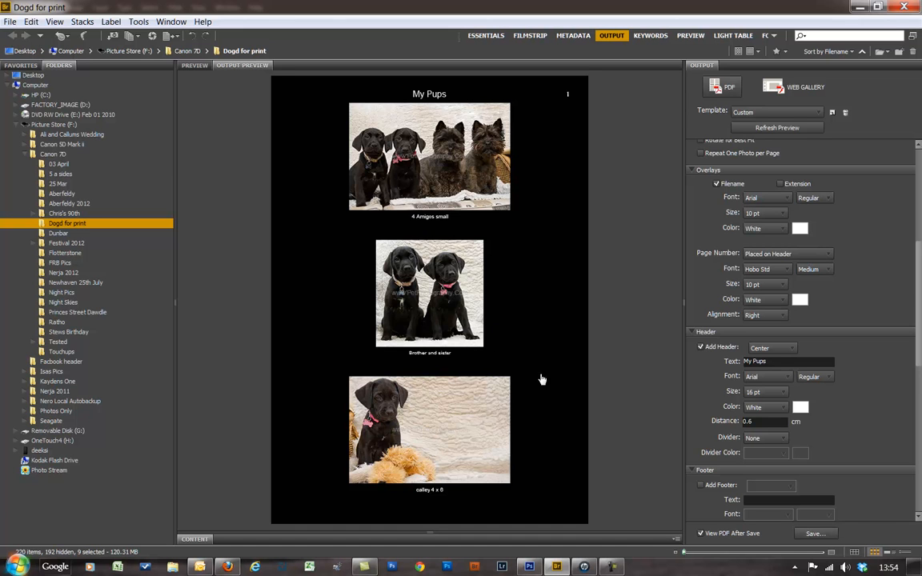
- Save the PDF contact sheet as My Pups.pdf on the Desktop, overwriting the existing file
left_click(824, 536)
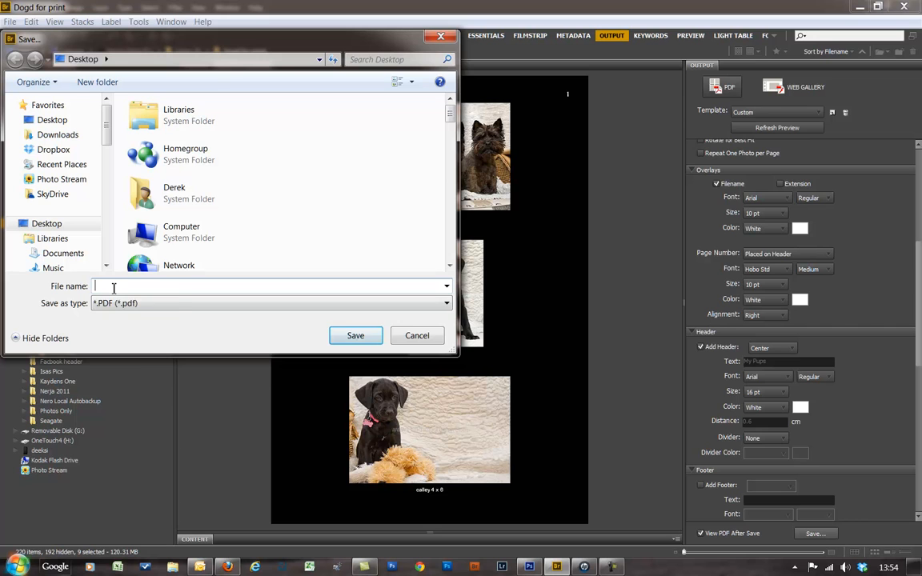
type("My")
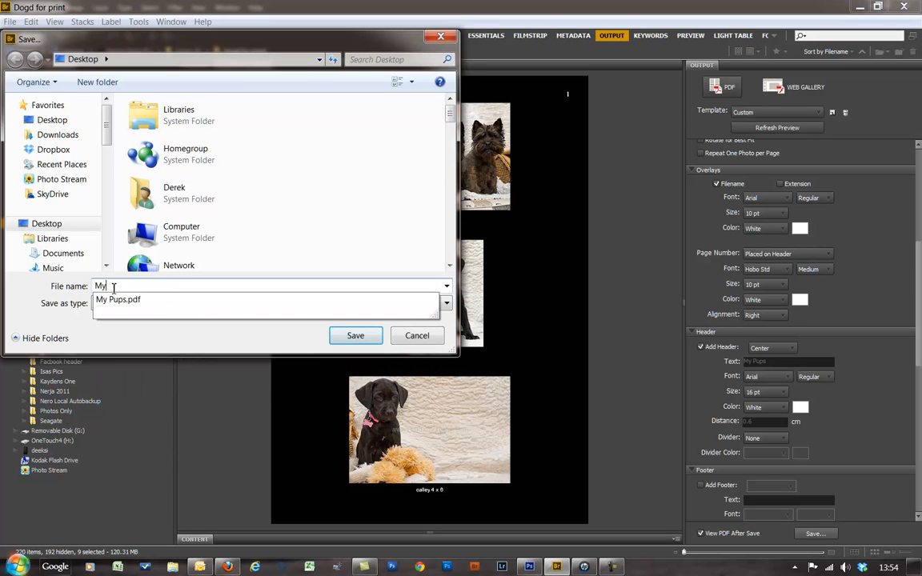
key("Down")
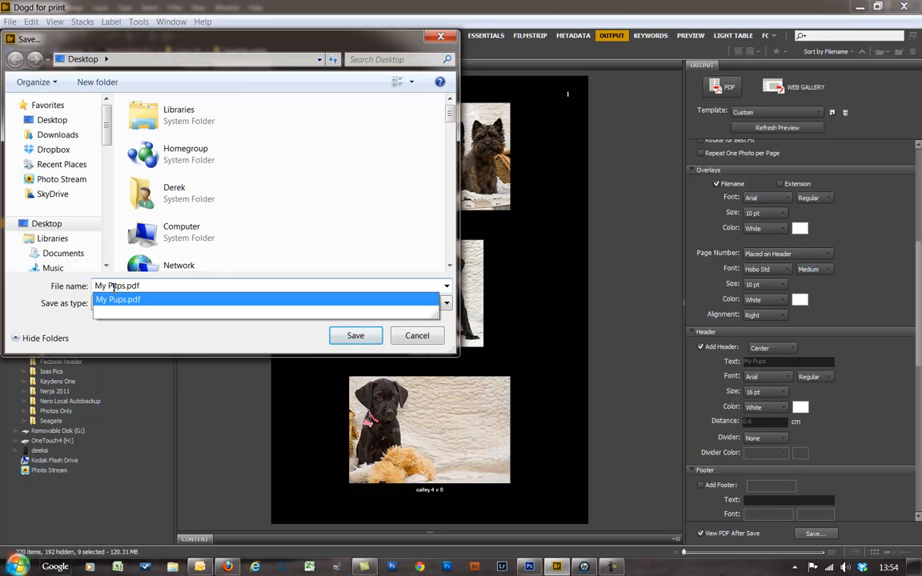
left_click(360, 337)
left_click(361, 337)
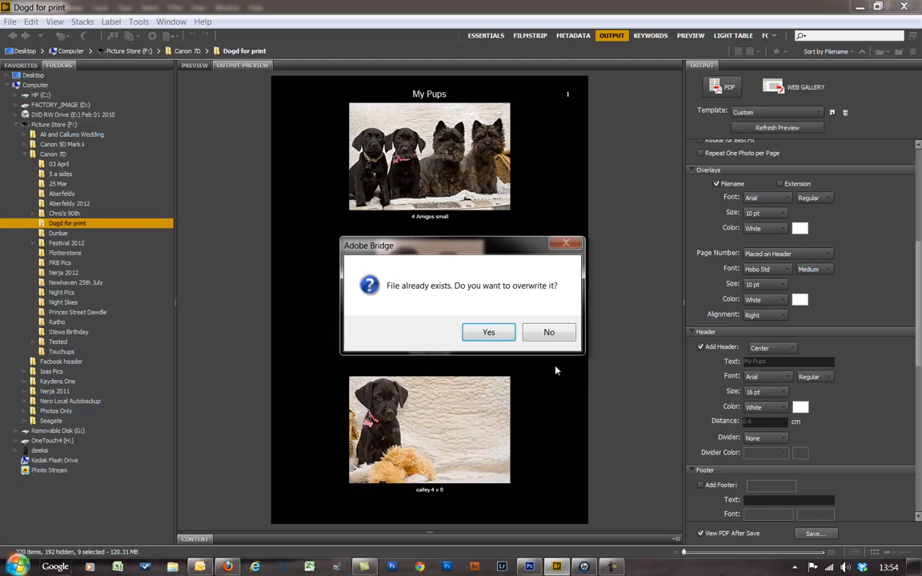
left_click(488, 332)
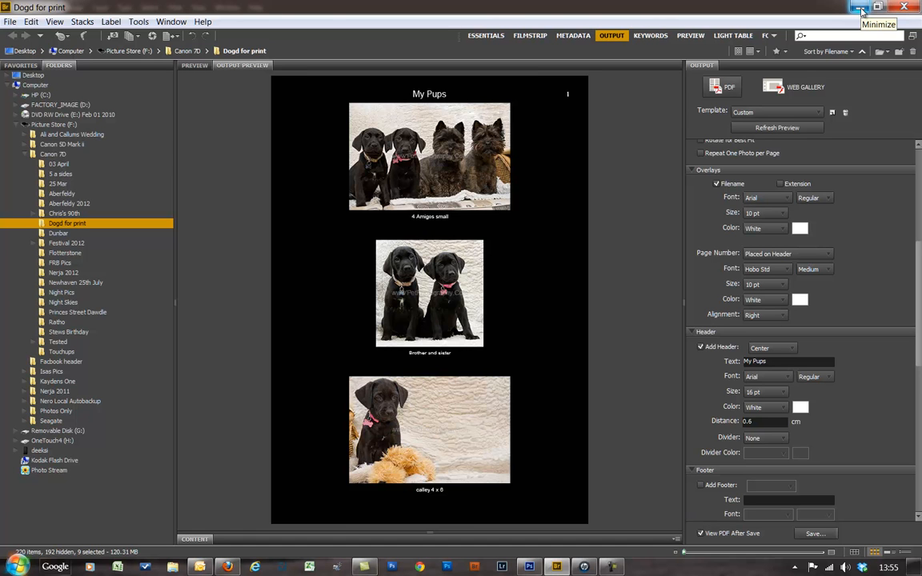
- Minimise Bridge and Photoshop, then refresh the desktop so My Pups.pdf appears
left_click(861, 9)
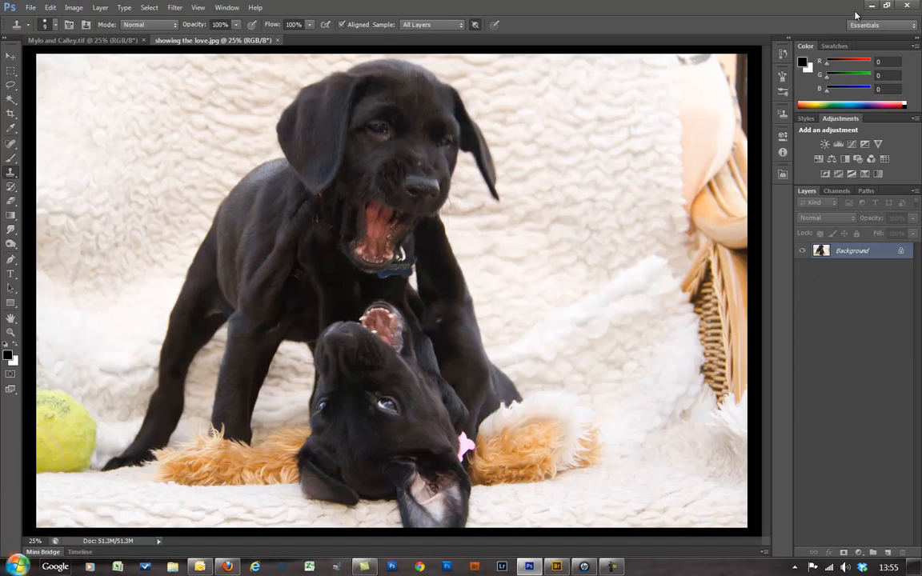
left_click(870, 8)
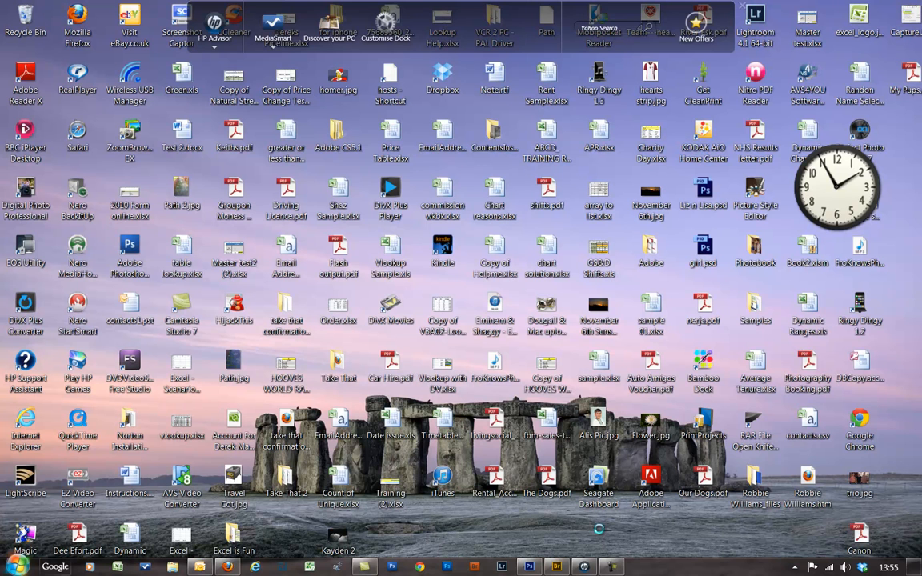
right_click(535, 530)
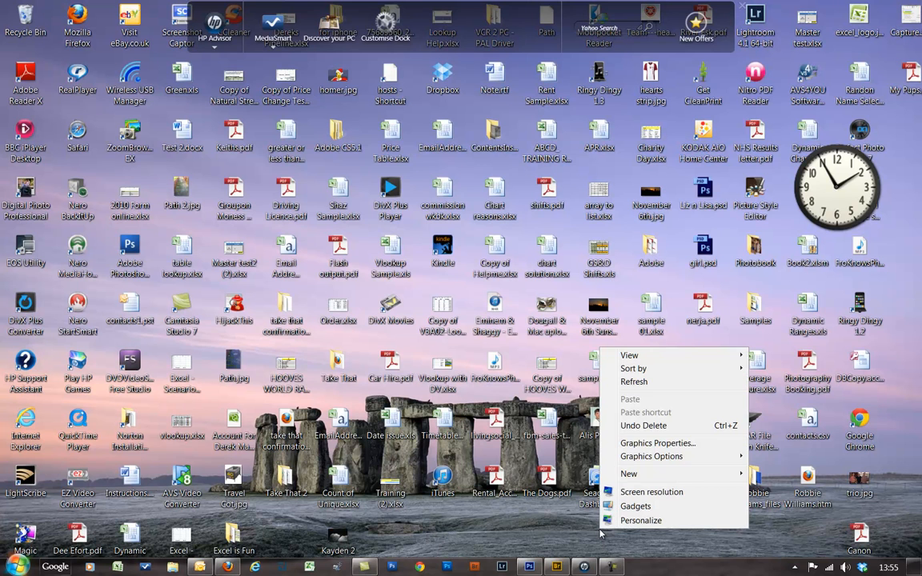
left_click(644, 384)
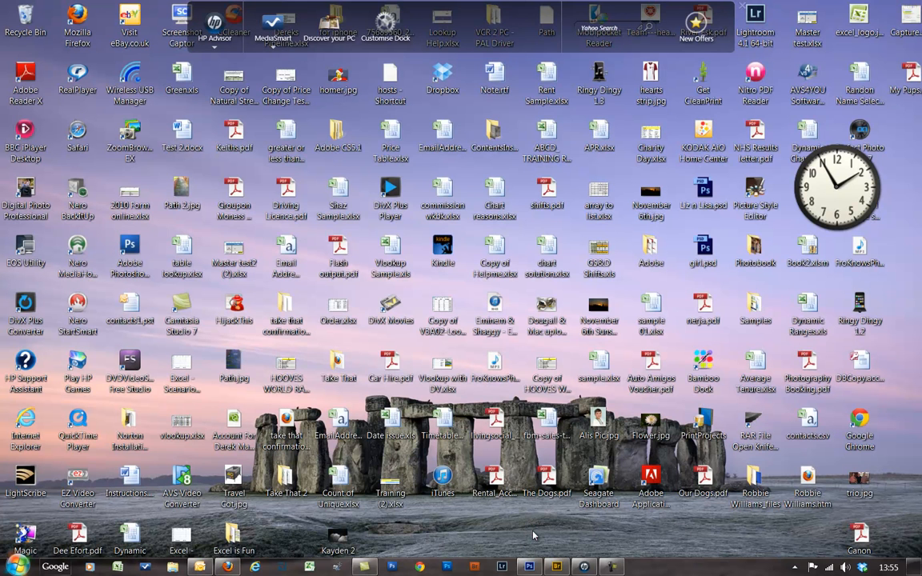
- Open My Pups.pdf with Adobe Reader X
double_click(916, 84)
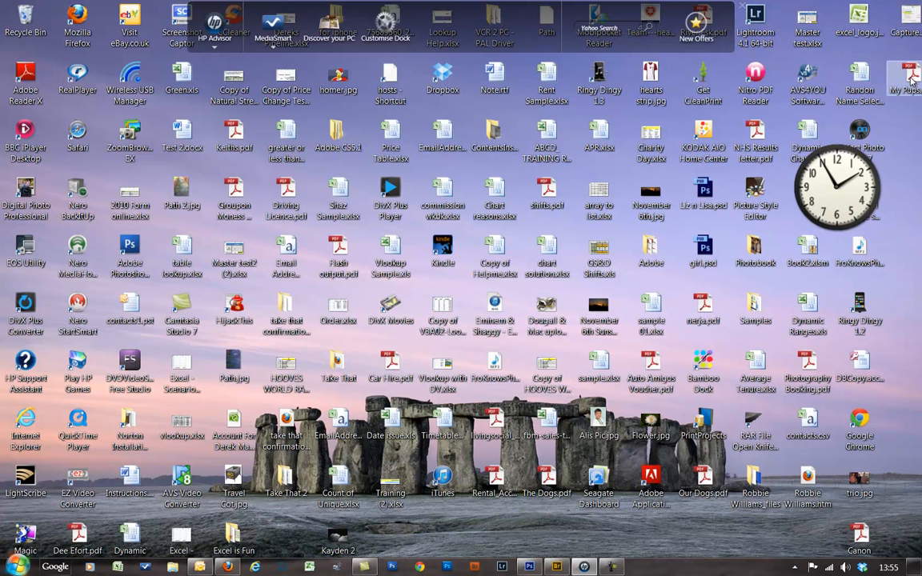
right_click(910, 77)
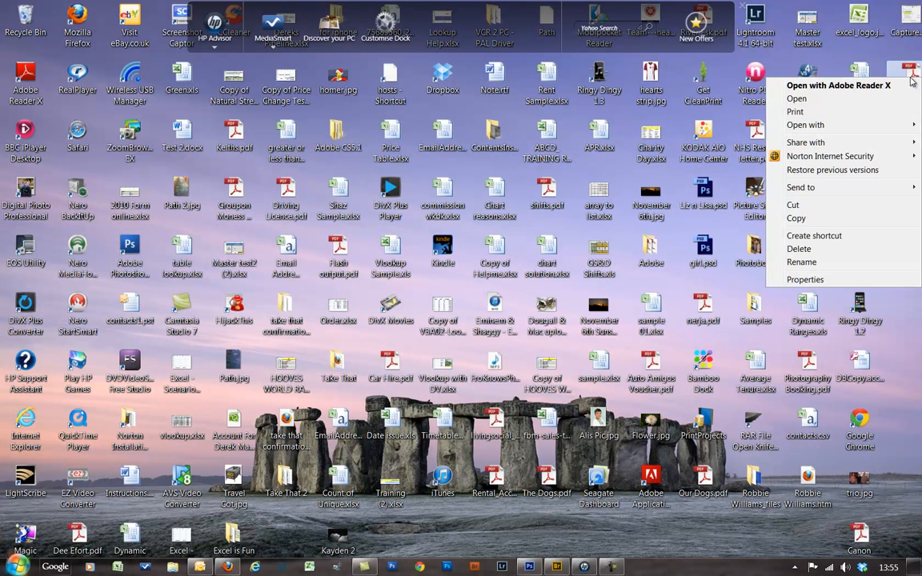
left_click(857, 86)
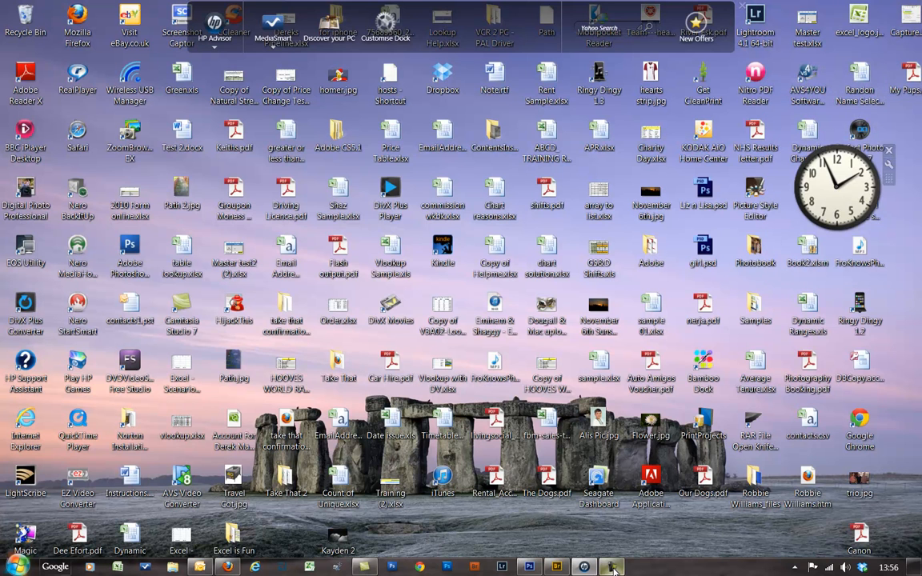
- Restore Camtasia Recorder from the taskbar and pause the recording
mouse_move(612, 568)
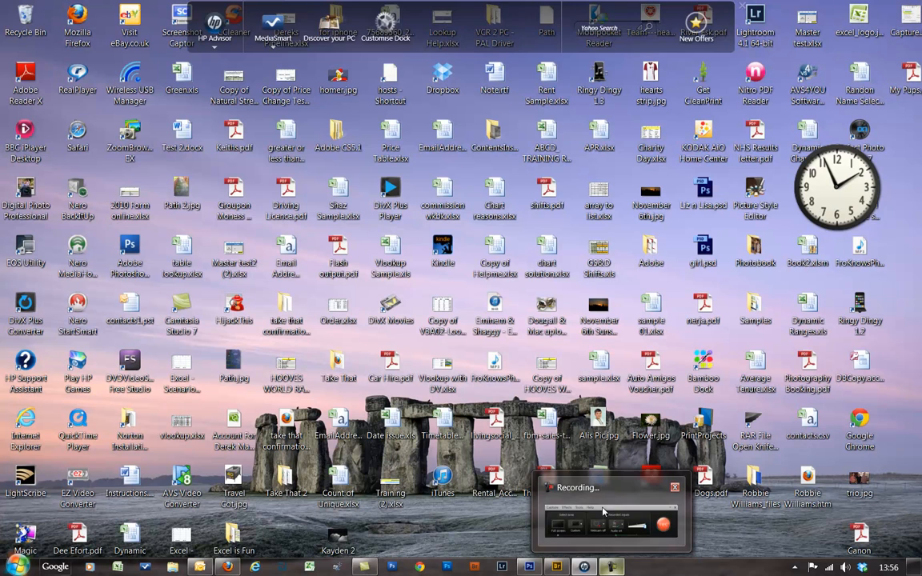
mouse_move(603, 496)
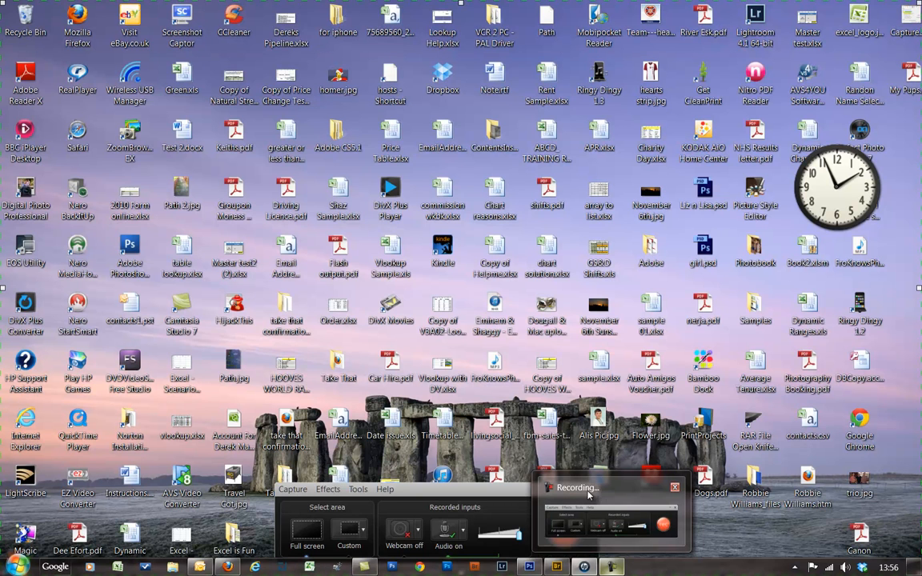
left_click(588, 495)
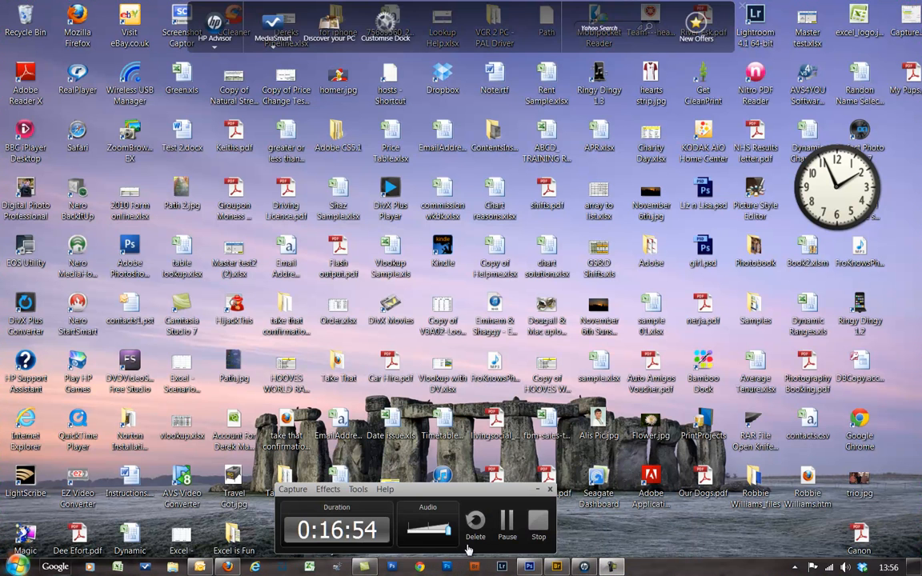
left_click(505, 524)
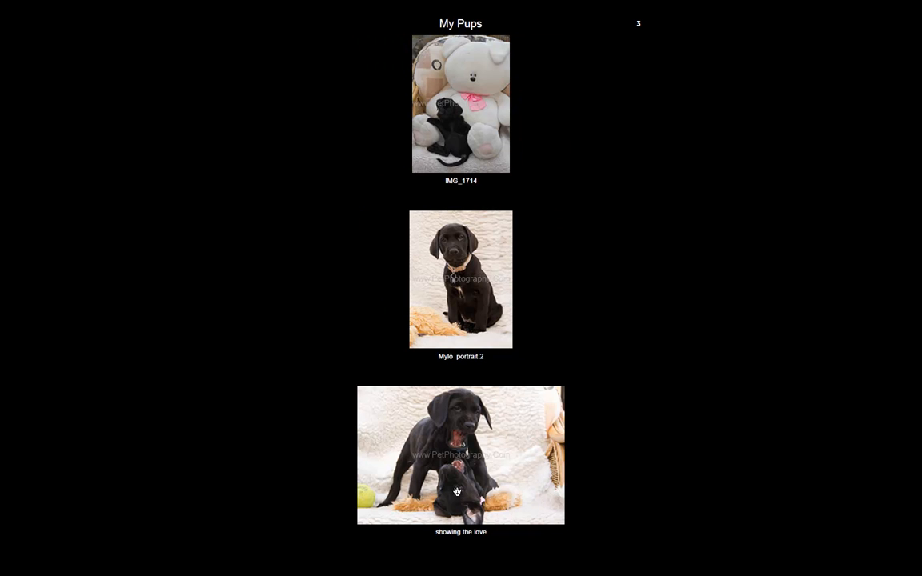
- Exit full screen, maximise Reader, scroll through the My Pups pages, then close the PDF
key("Escape")
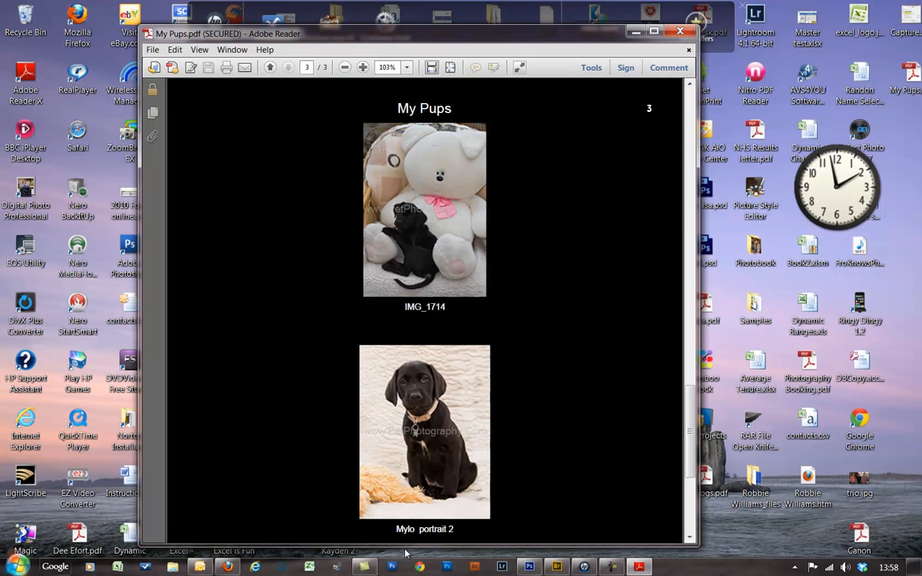
left_click(653, 32)
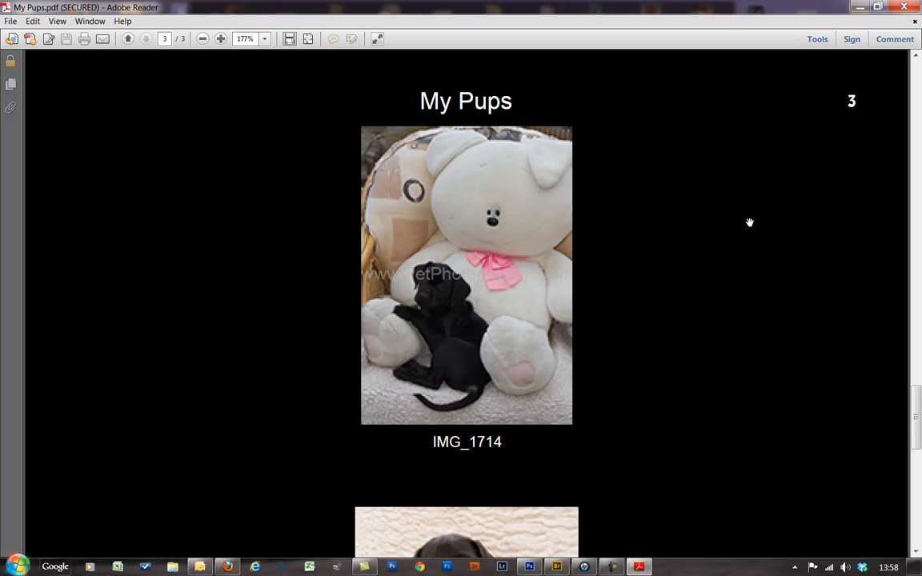
scroll(746, 221, "up", 5)
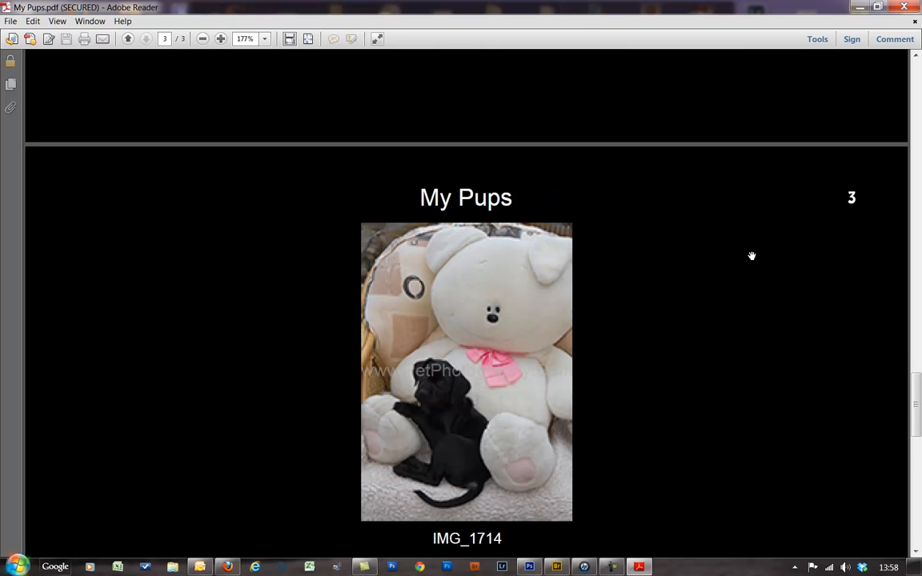
left_click_drag(917, 373, 913, 260)
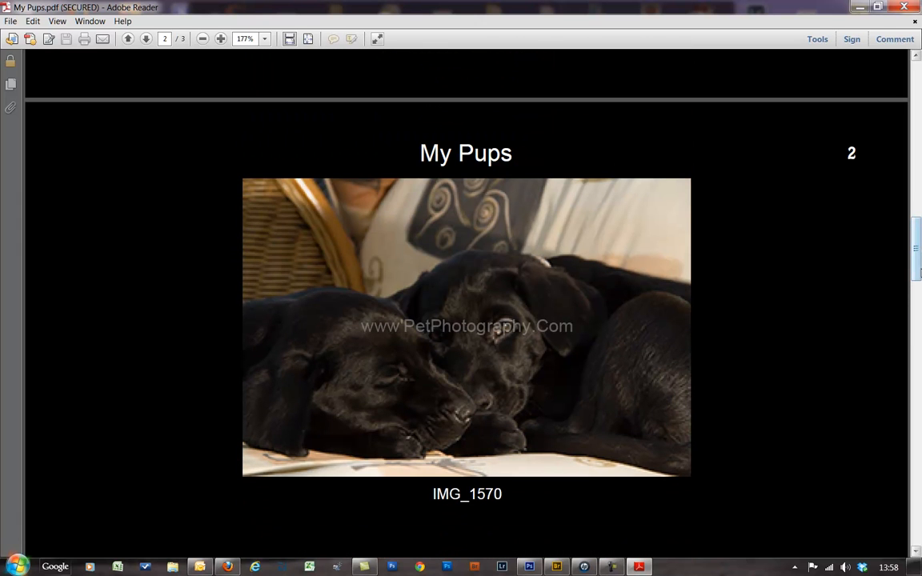
left_click_drag(914, 269, 918, 95)
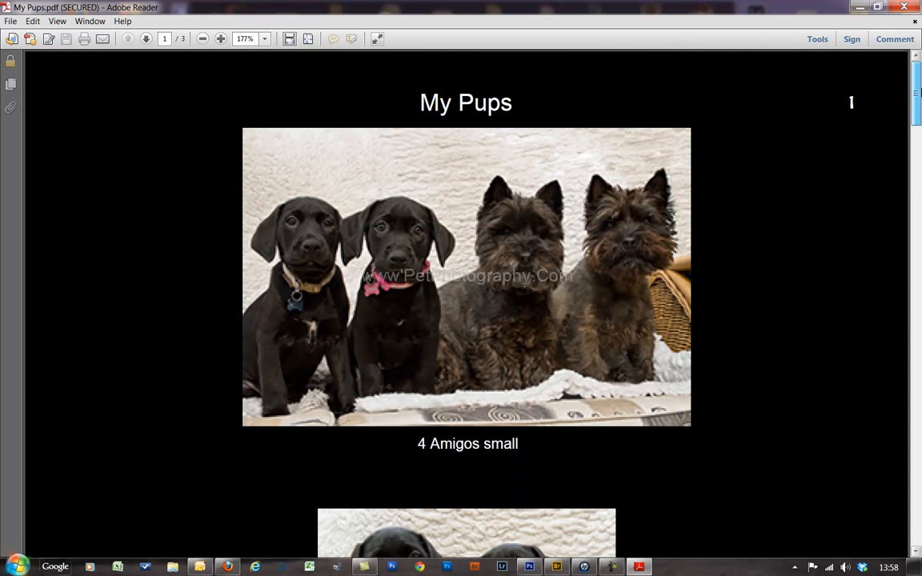
left_click_drag(918, 100, 912, 154)
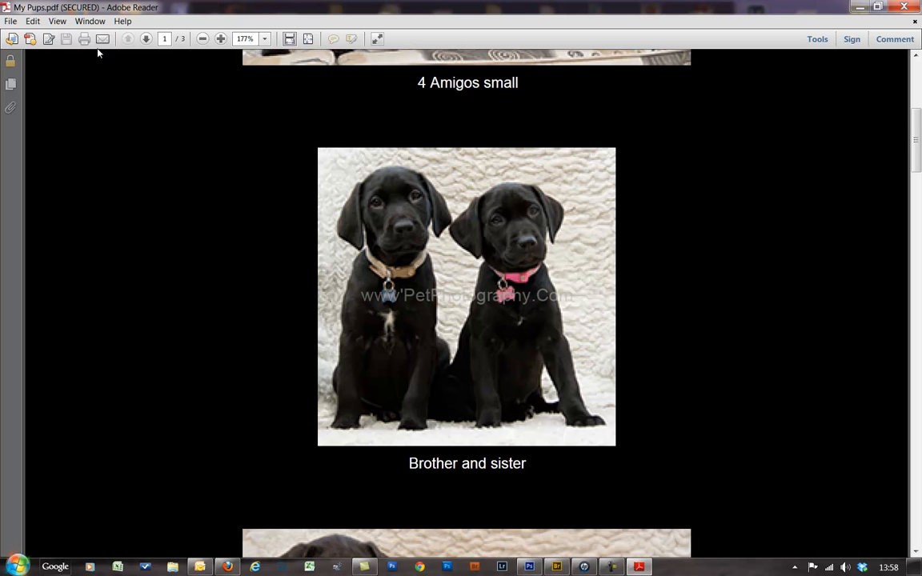
left_click(908, 7)
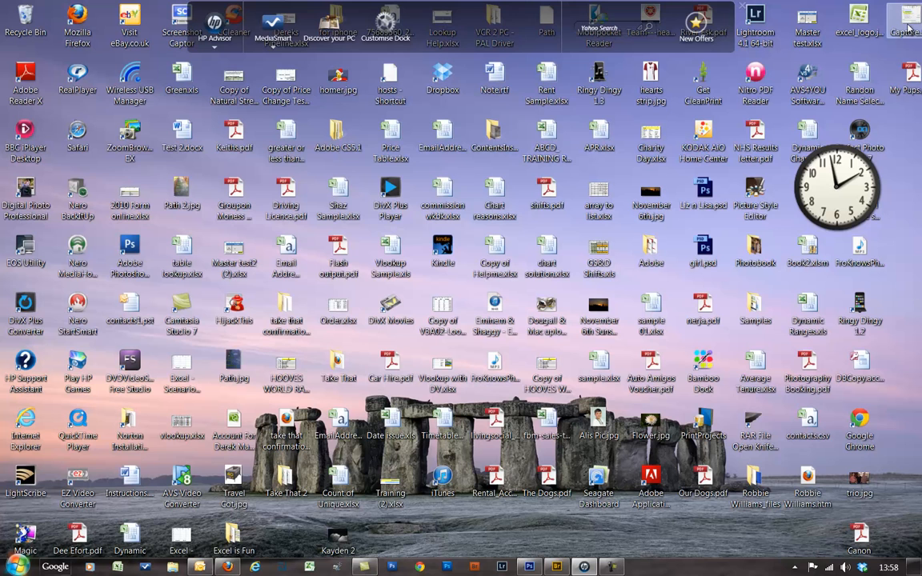
- Check My Pups.pdf's Properties showing 558 KB, then return to Photoshop
right_click(904, 73)
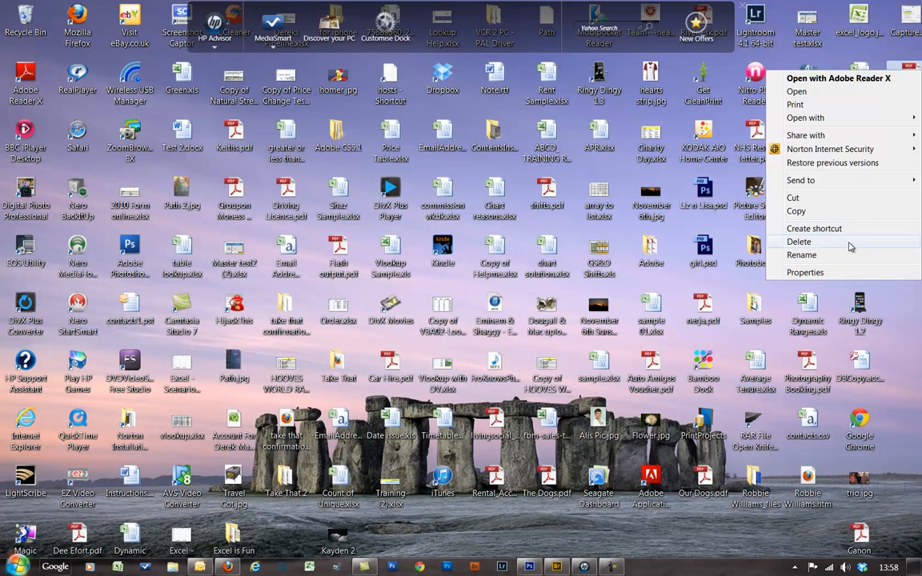
left_click(804, 273)
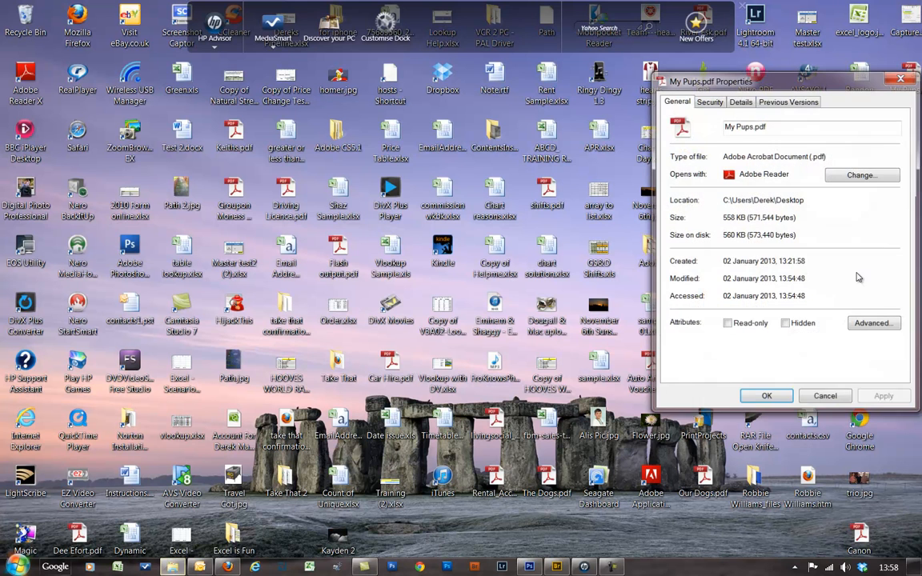
left_click_drag(763, 79, 453, 53)
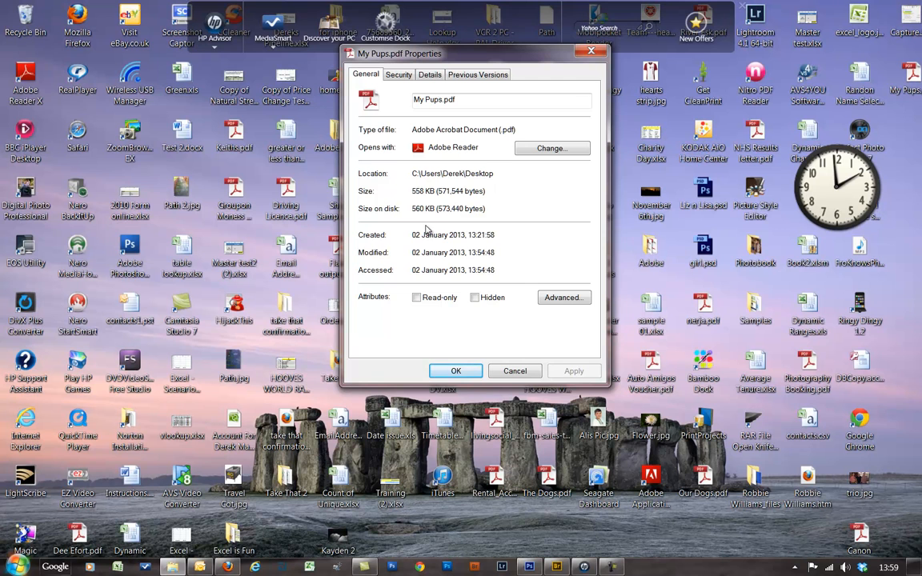
left_click(516, 371)
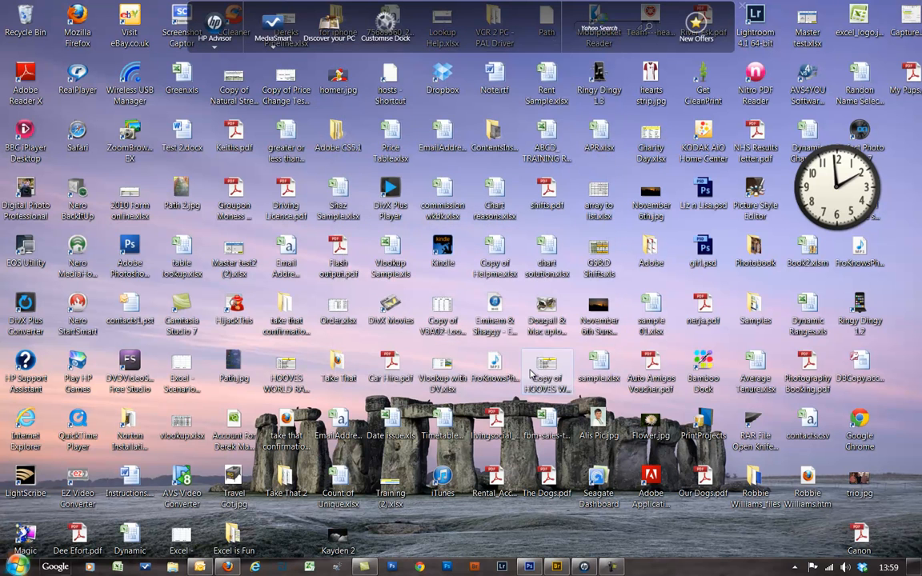
left_click(528, 568)
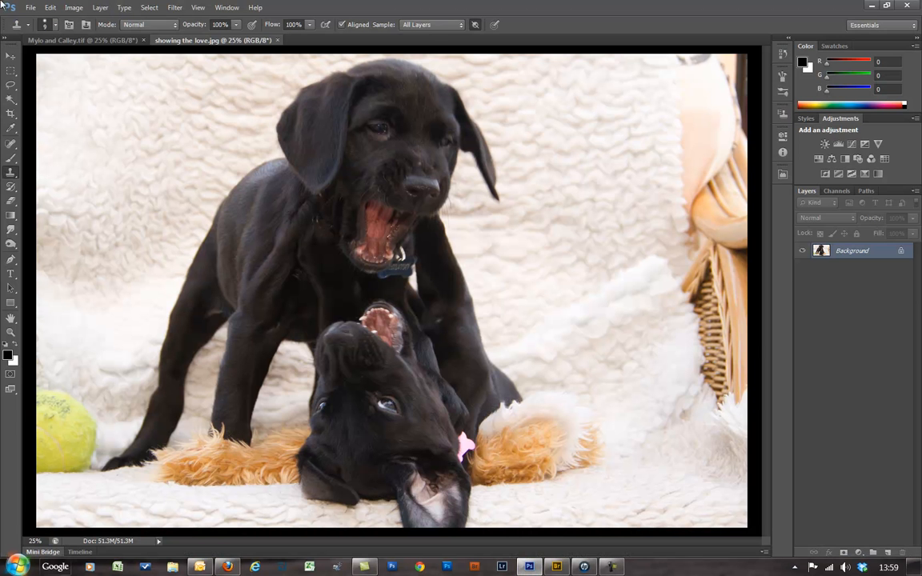
- View showing the love's Image Size in inches (21.6 × 14.4) without changes, then quit Photoshop
left_click(30, 8)
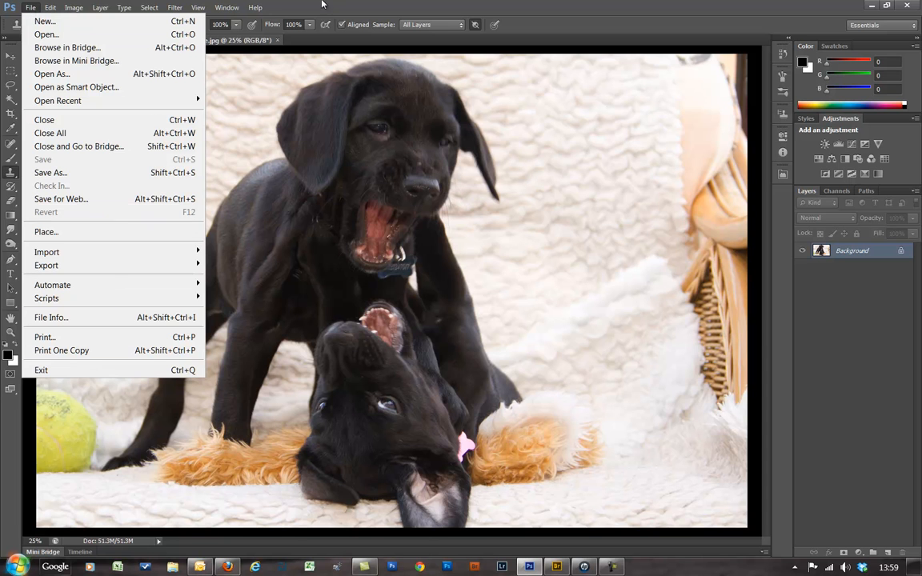
mouse_move(74, 7)
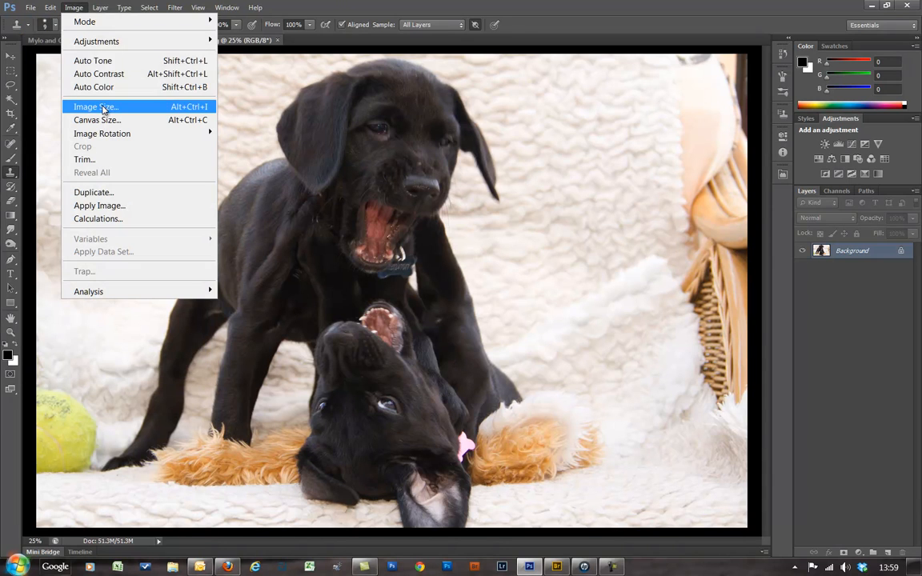
left_click(96, 107)
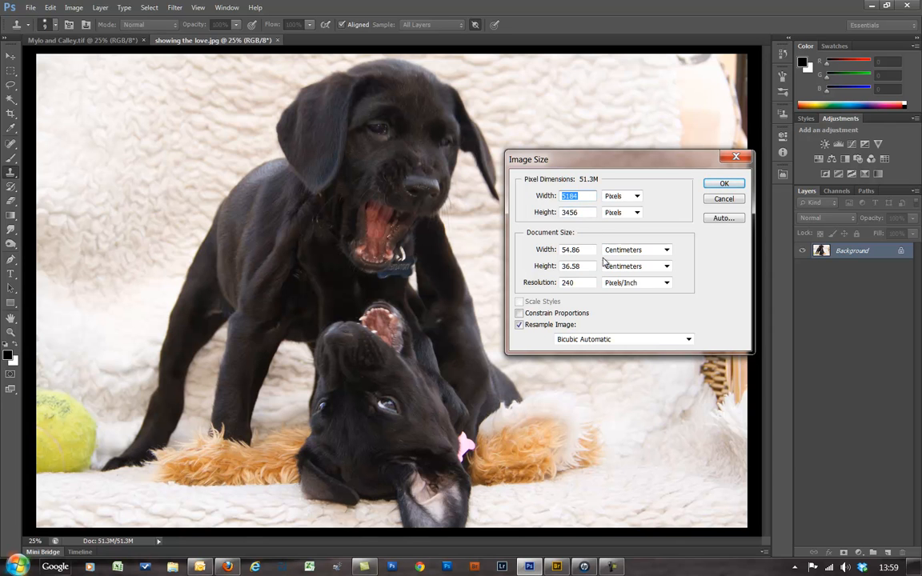
left_click(667, 249)
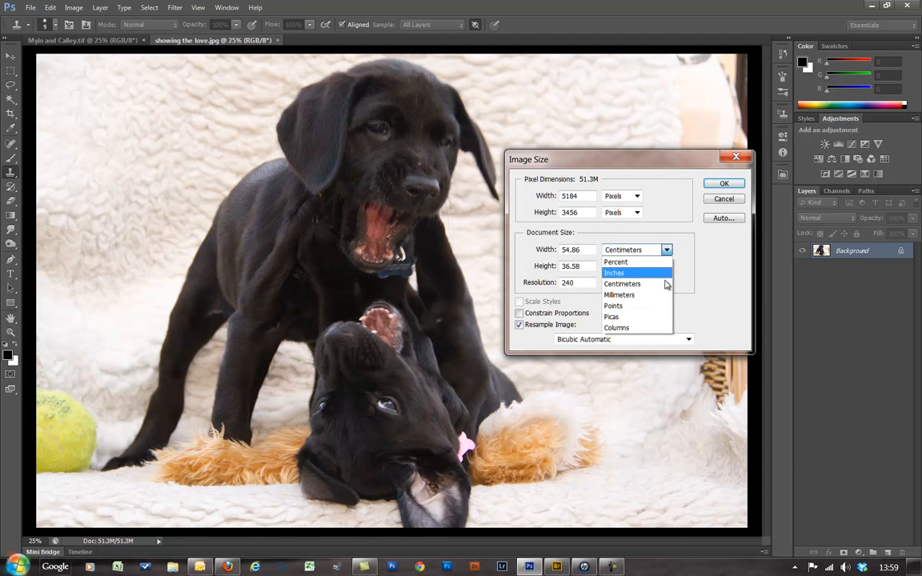
left_click(615, 273)
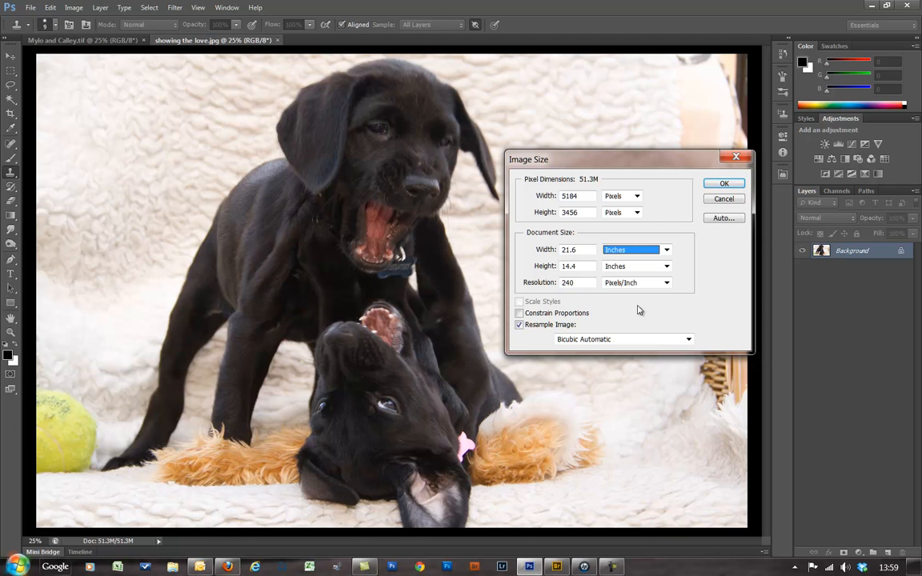
left_click(724, 201)
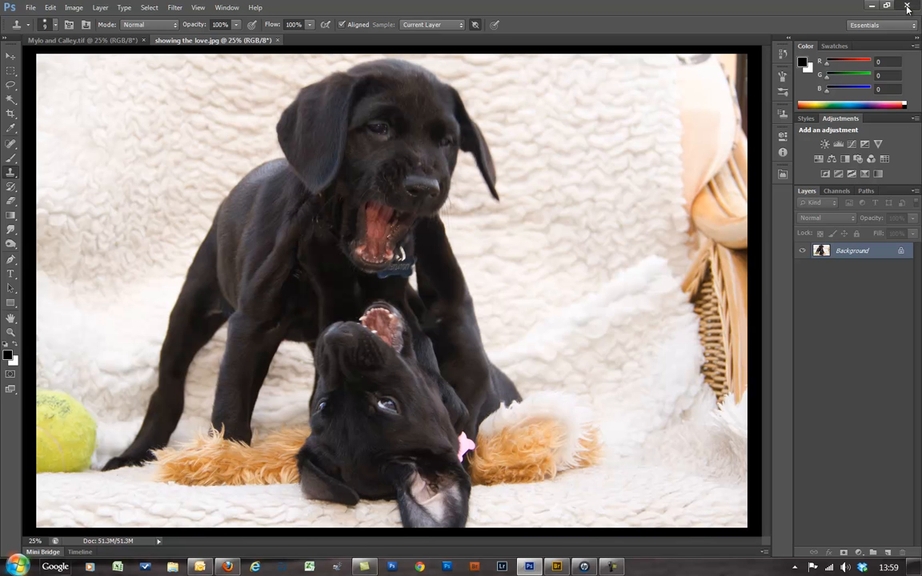
left_click(907, 9)
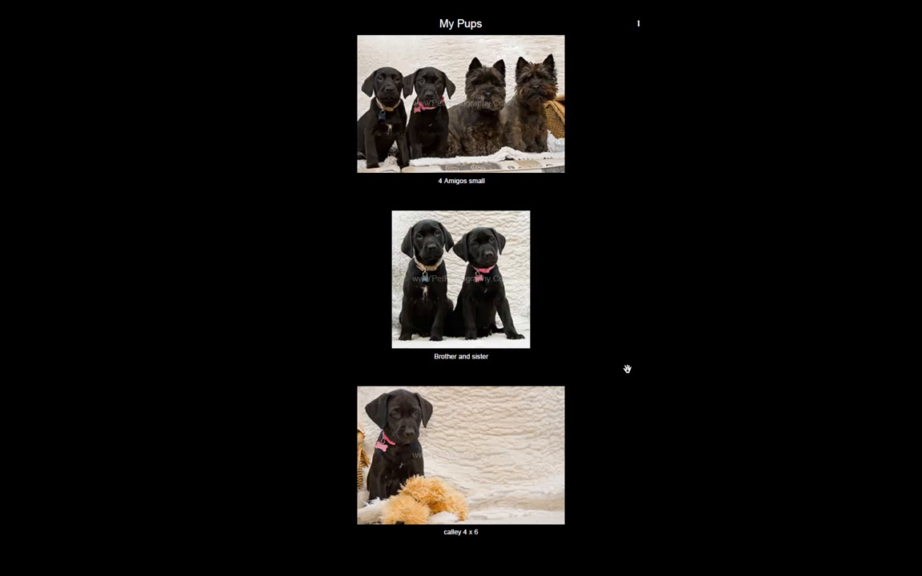
- Leave full-screen mode and scroll down and back up through the My Pups pages
key("Escape")
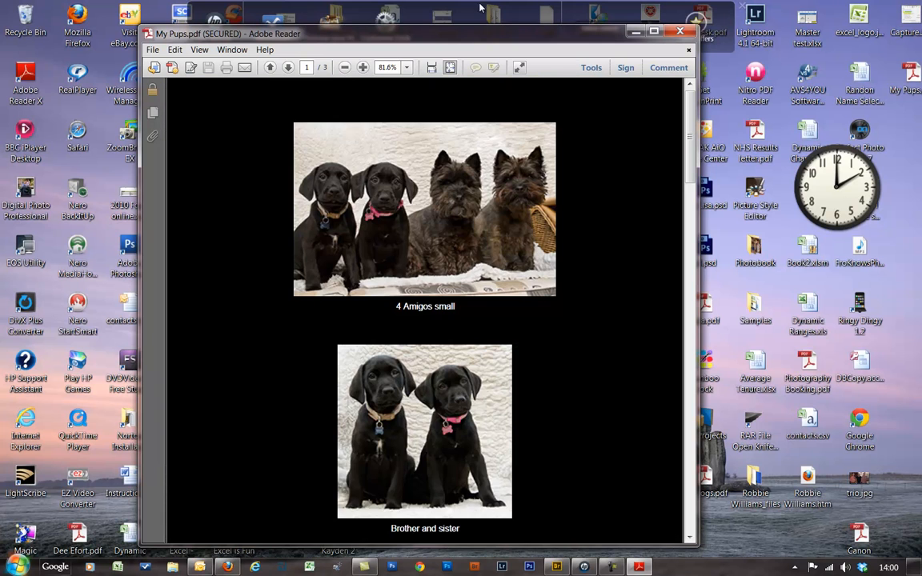
scroll(613, 152, "down", 3)
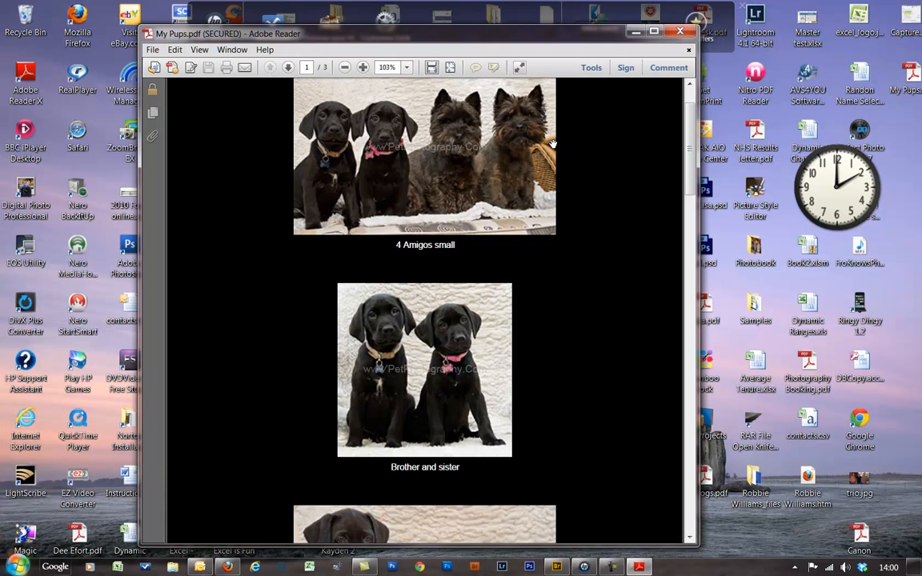
scroll(376, 264, "down", 6)
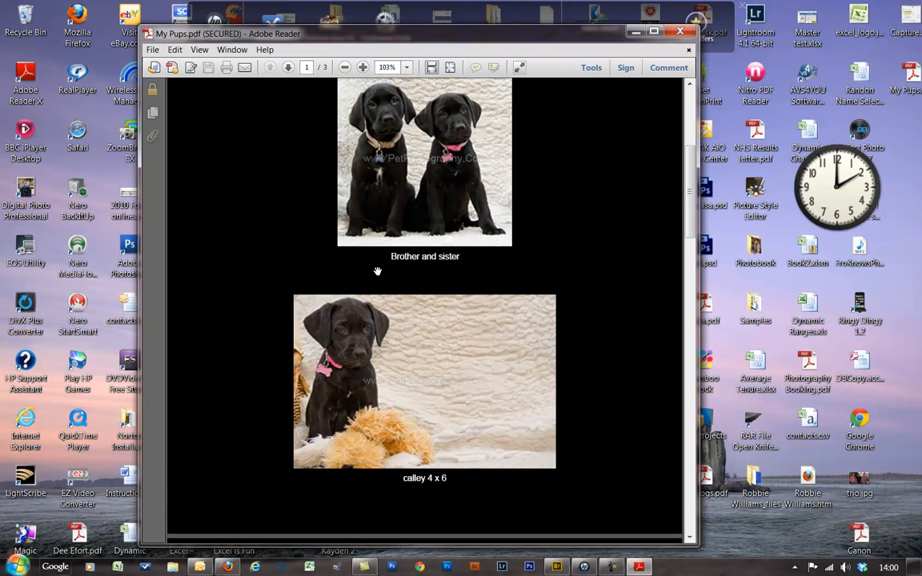
scroll(378, 265, "down", 6)
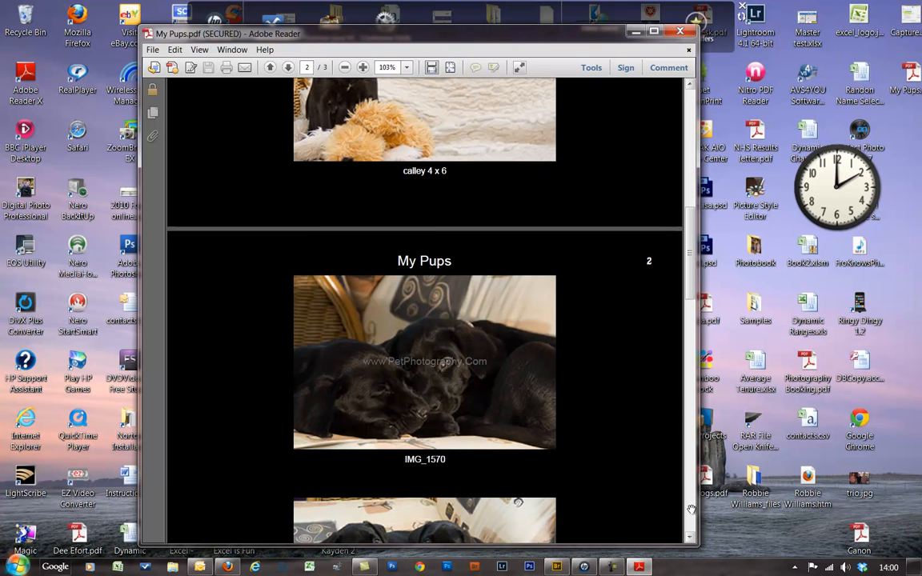
scroll(597, 273, "down", 3)
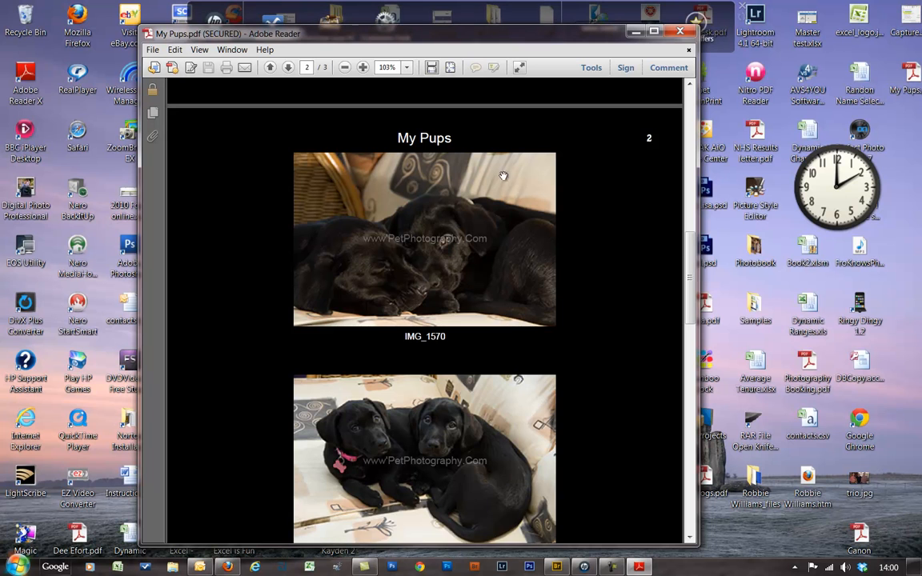
scroll(481, 224, "down", 1)
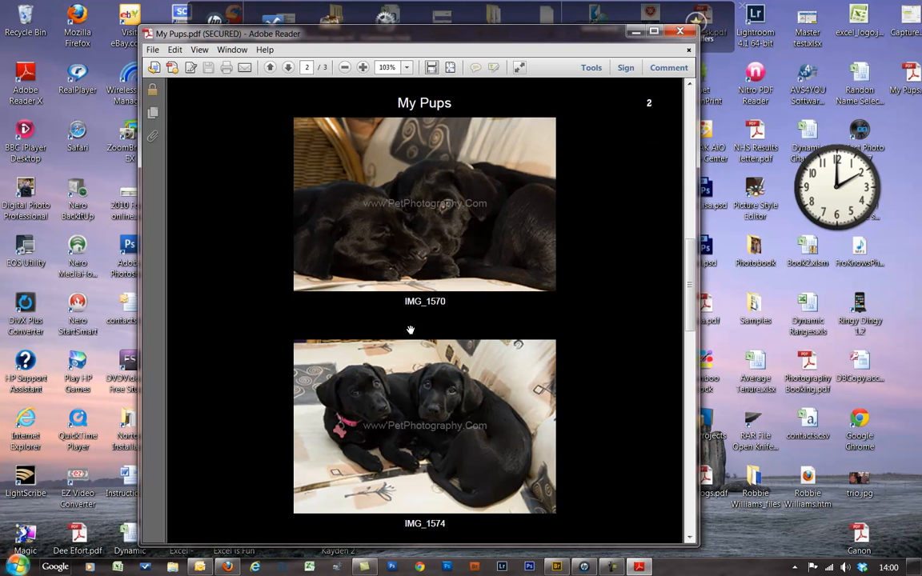
scroll(400, 337, "up", 4)
scroll(415, 333, "up", 10)
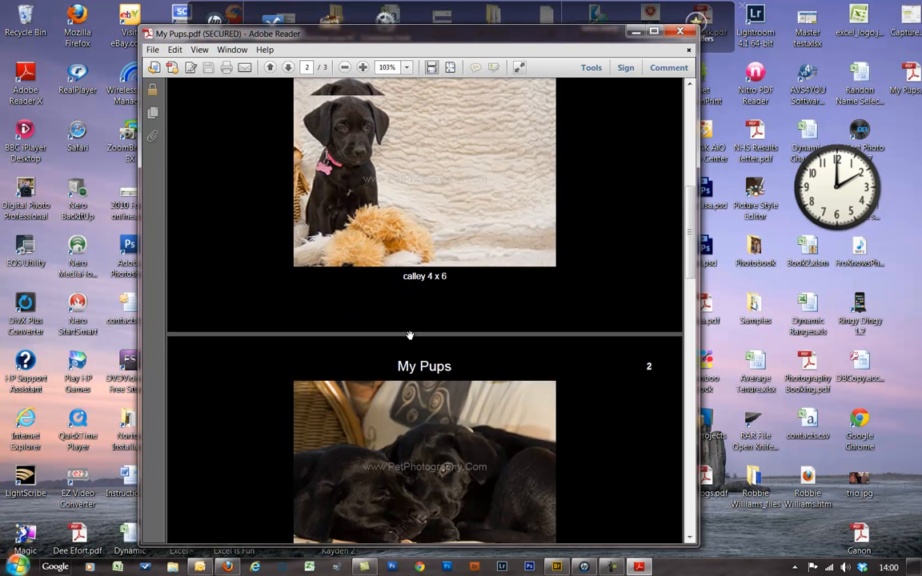
scroll(409, 336, "up", 3)
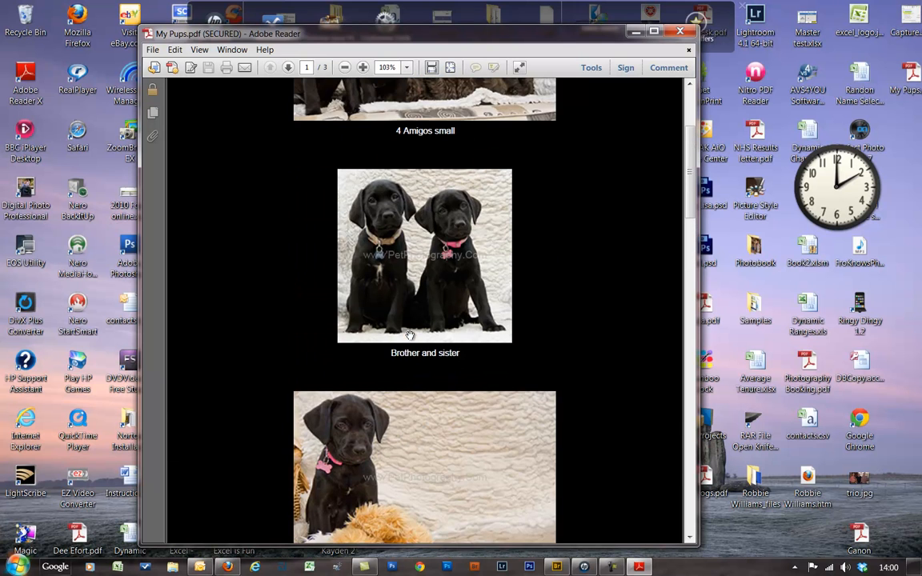
scroll(422, 154, "up", 2)
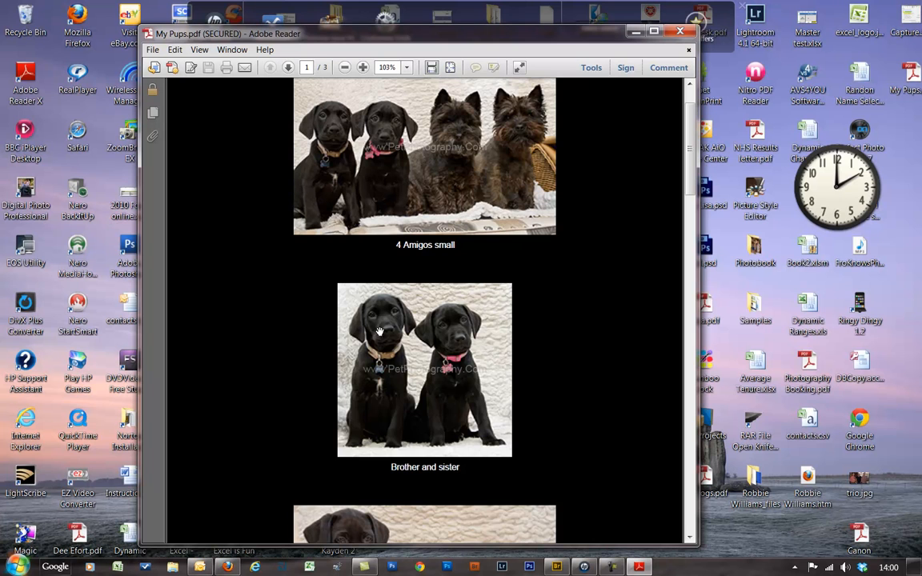
- Pan to Calley and page 2's IMG_1574 and IMG_1577 photos, then close the PDF
left_click_drag(397, 484, 439, 79)
left_click_drag(397, 425, 496, 130)
left_click_drag(508, 312, 514, 268)
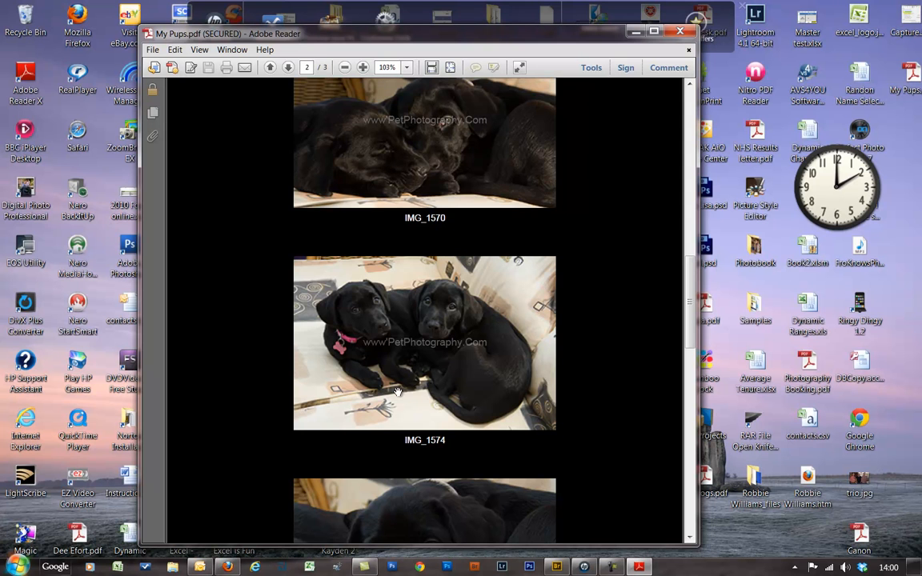
left_click(681, 32)
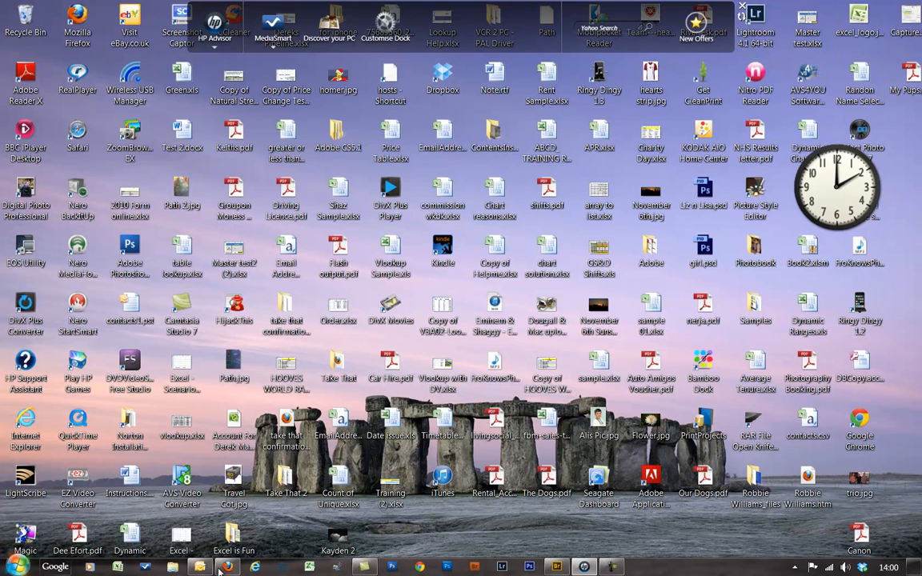
- Show Camtasia Recorder's Duration, Pause and Stop panel from its taskbar icon
left_click(612, 568)
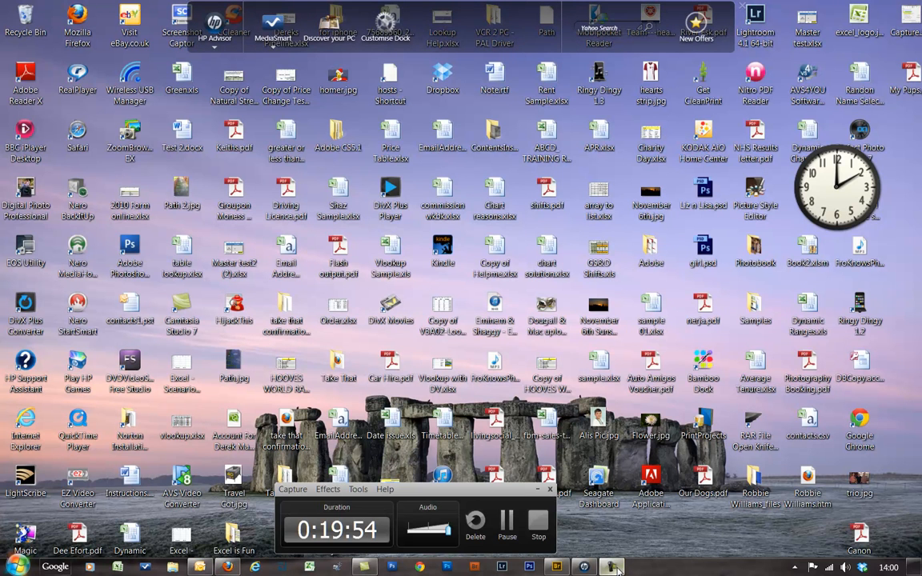